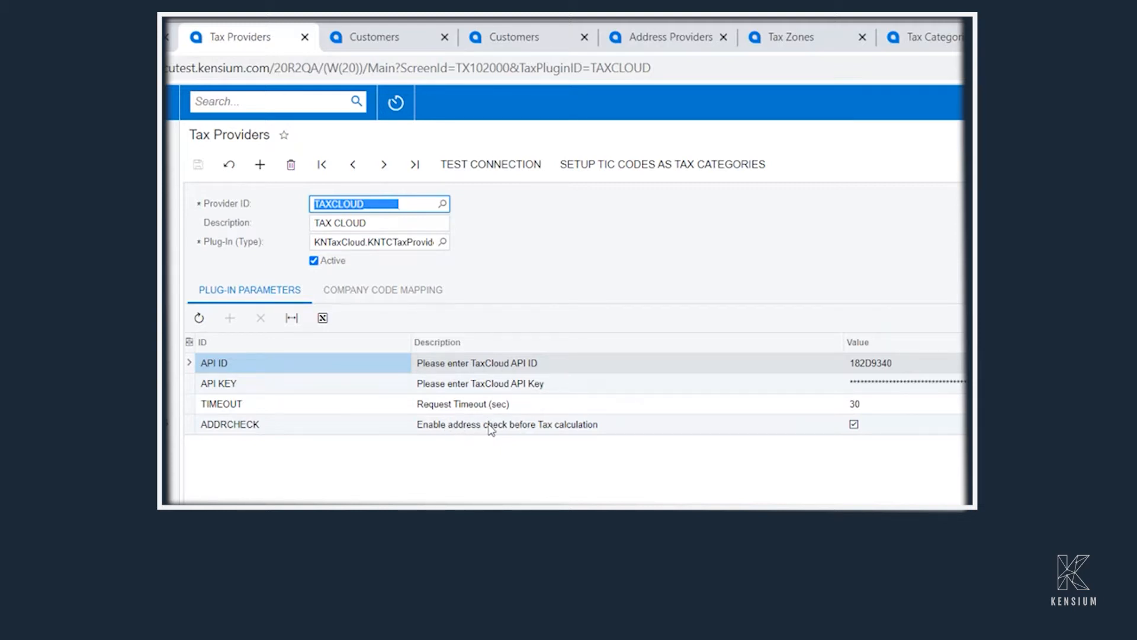
- Test the TAXCLOUD tax provider's connection and set up its TIC codes as tax categories
{"action": "left_click", "coordinate": [504, 165]}
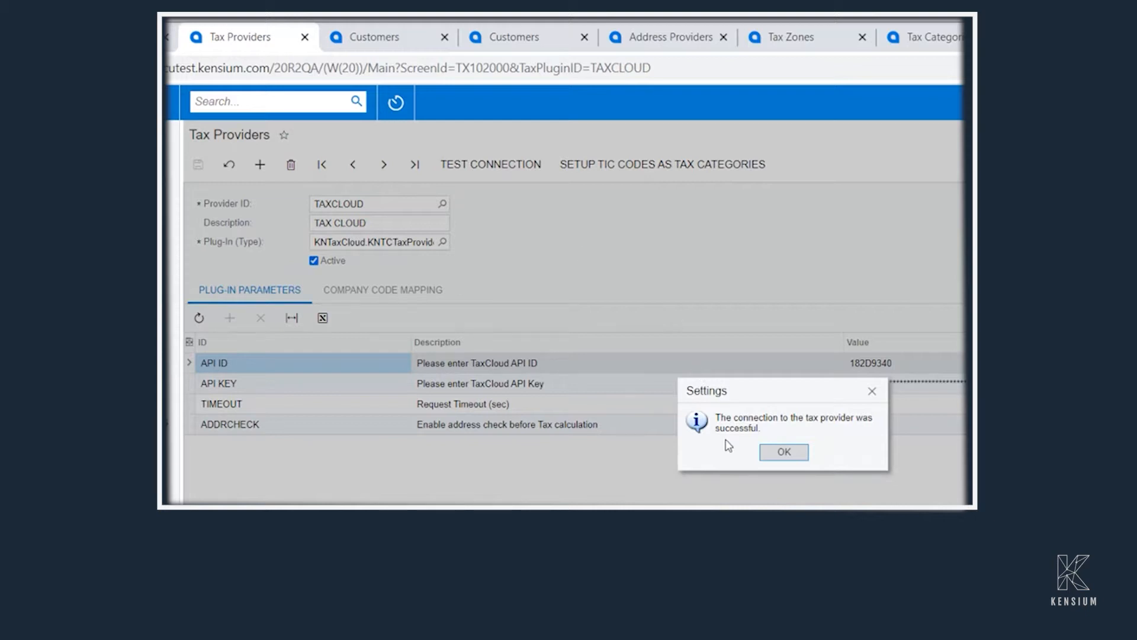
{"action": "left_click", "coordinate": [762, 453]}
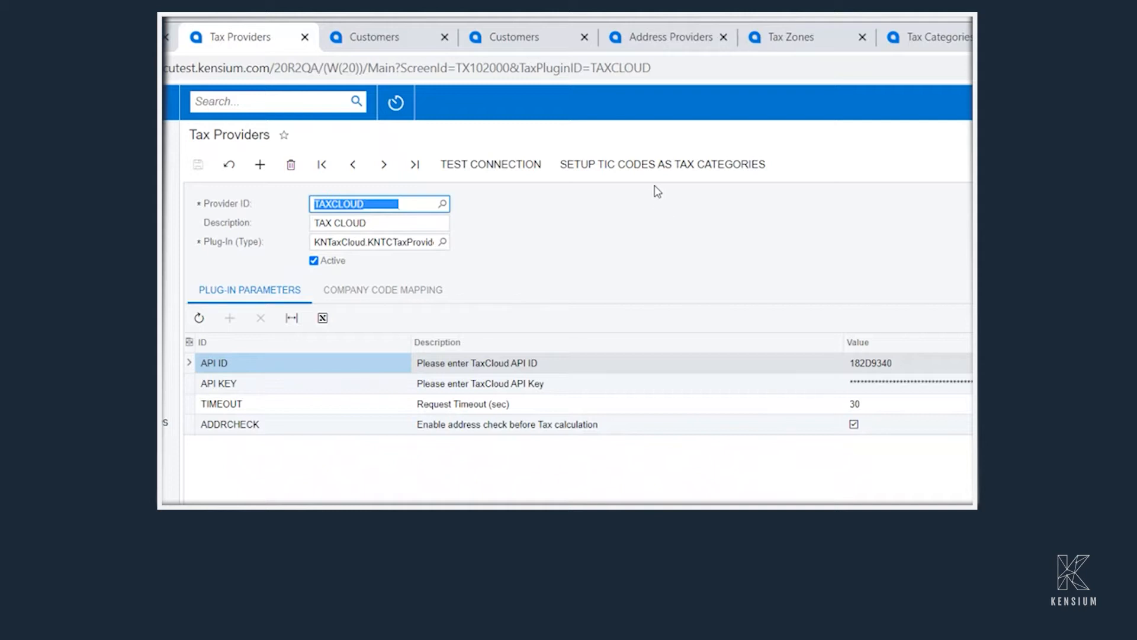
{"action": "left_click", "coordinate": [640, 174]}
- Test the connection of the TAXCLOUD address provider
{"action": "left_click", "coordinate": [682, 41]}
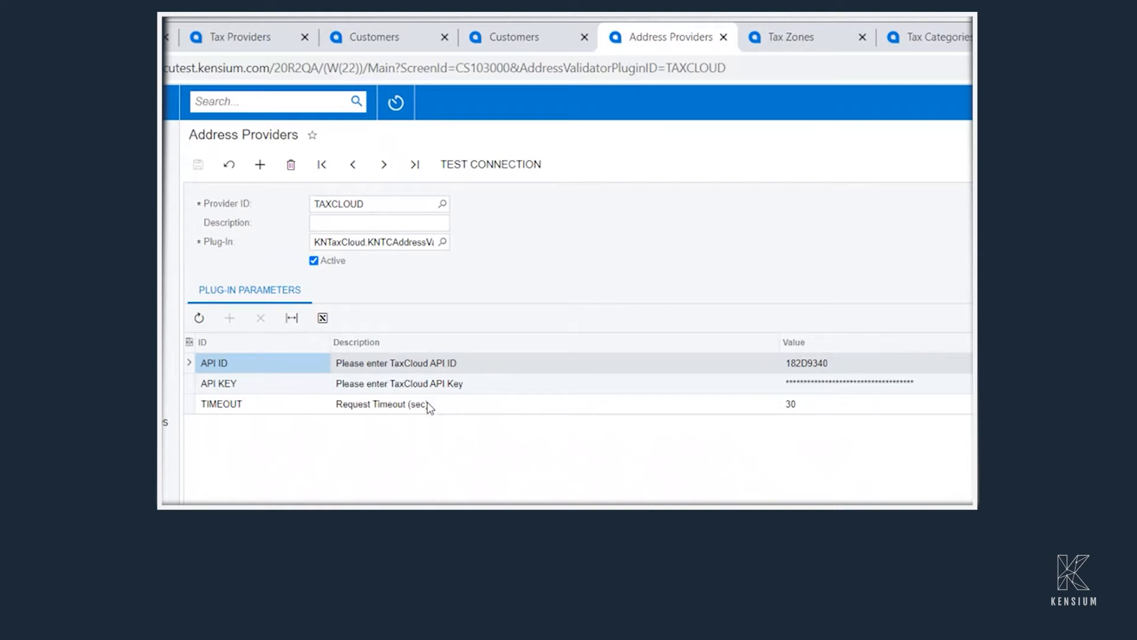
{"action": "left_click", "coordinate": [507, 165]}
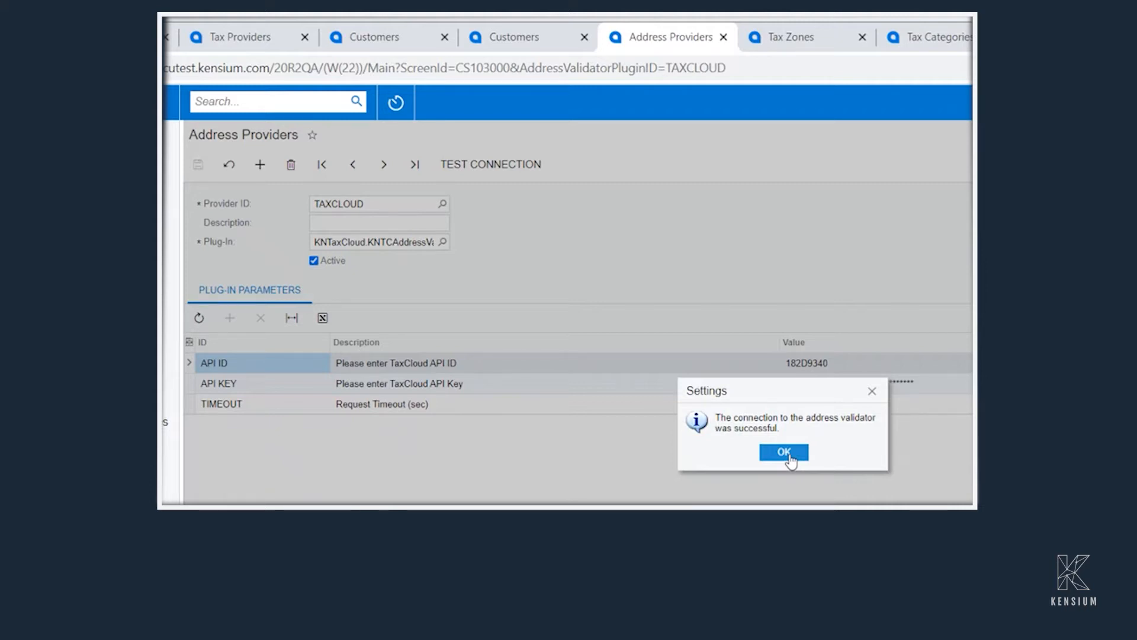
{"action": "left_click", "coordinate": [785, 453]}
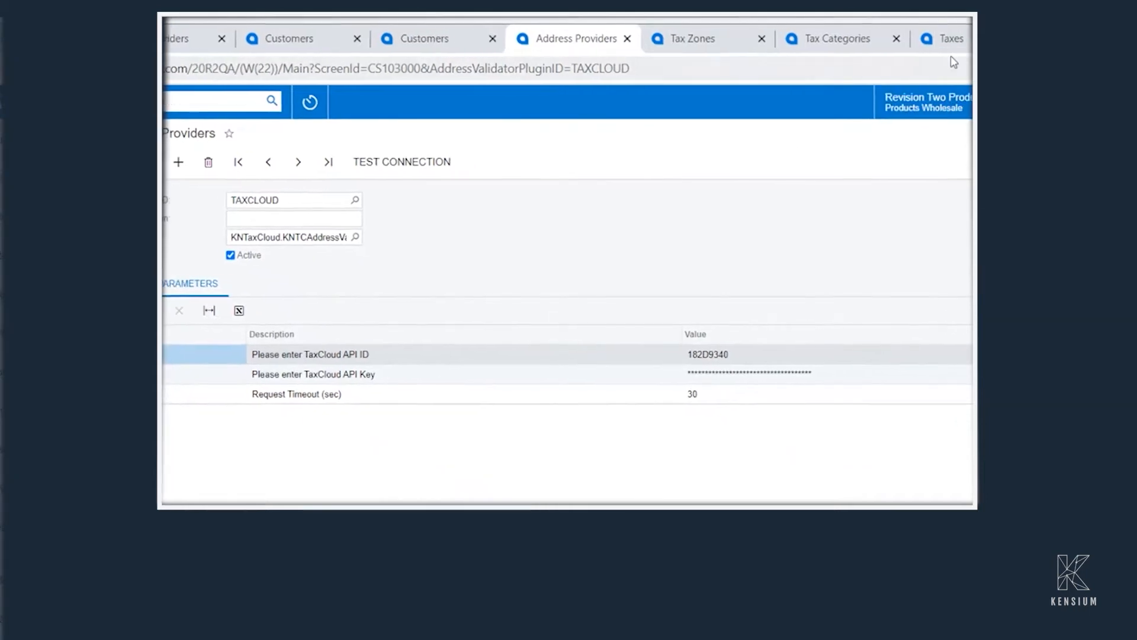
- Open the TAXCLOUD tax from the Taxes list and review its assigned categories and zones
{"action": "left_click", "coordinate": [951, 38]}
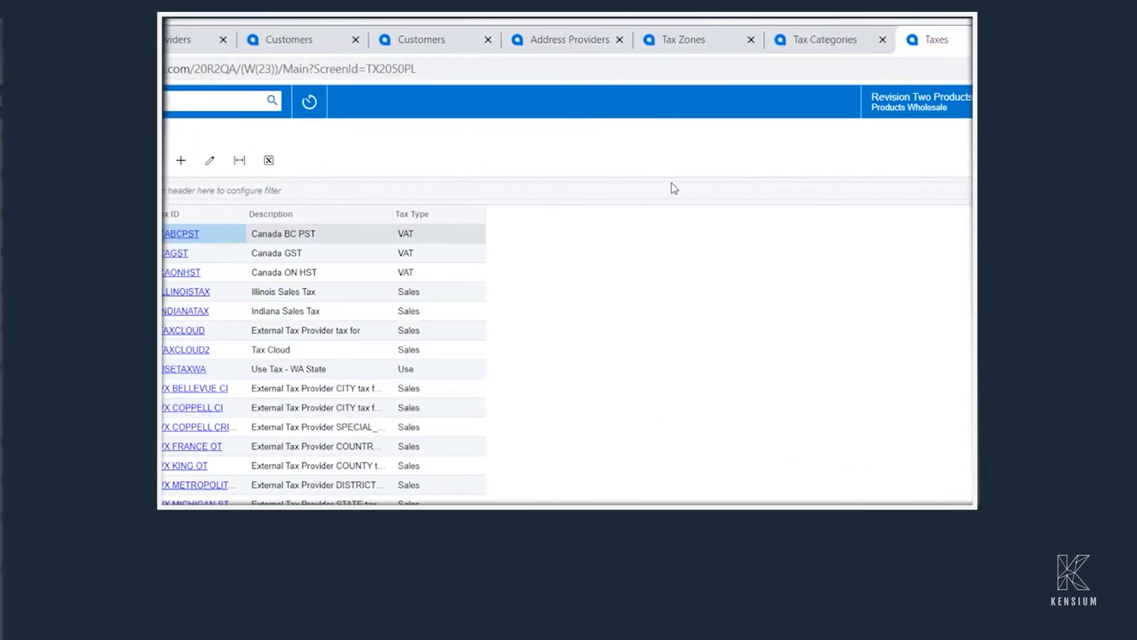
{"action": "left_click", "coordinate": [172, 330]}
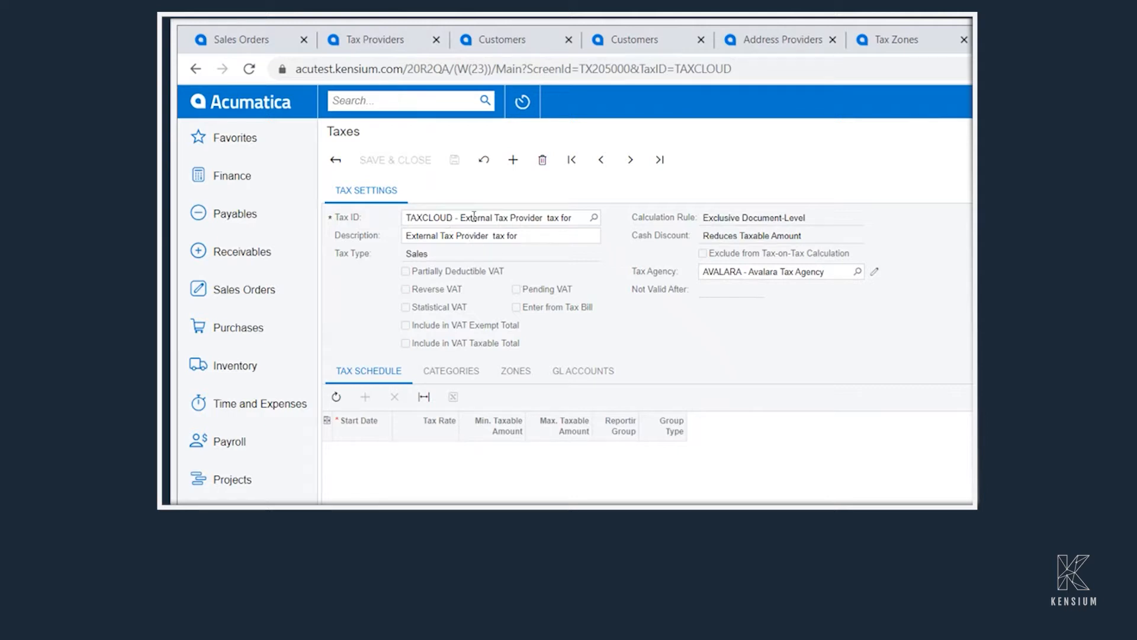
{"action": "left_click", "coordinate": [449, 380]}
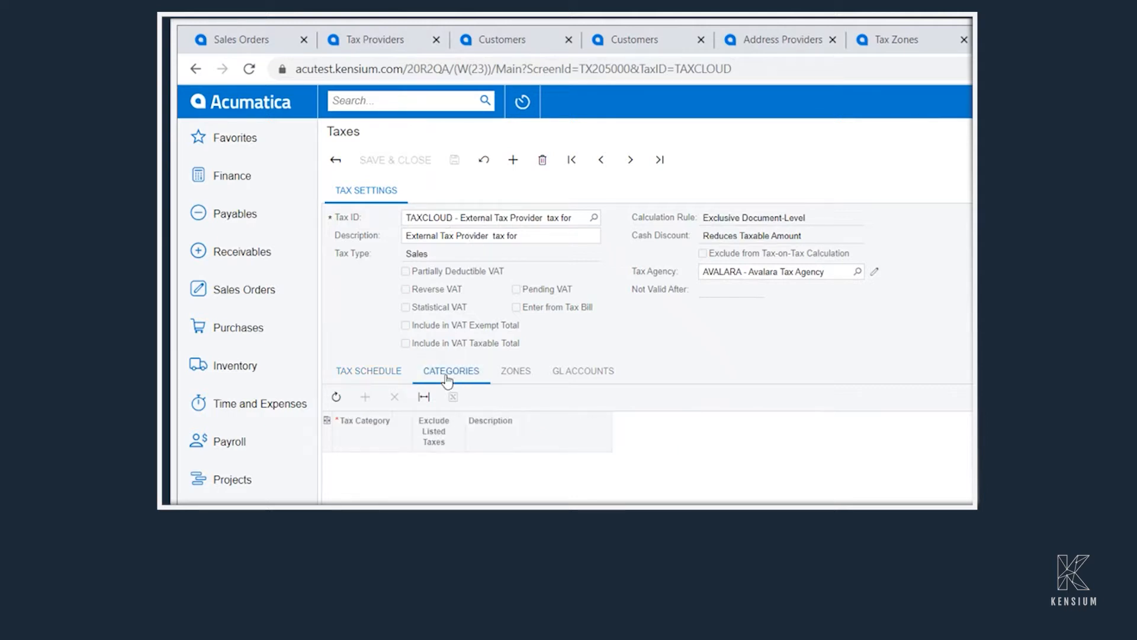
{"action": "left_click", "coordinate": [518, 380]}
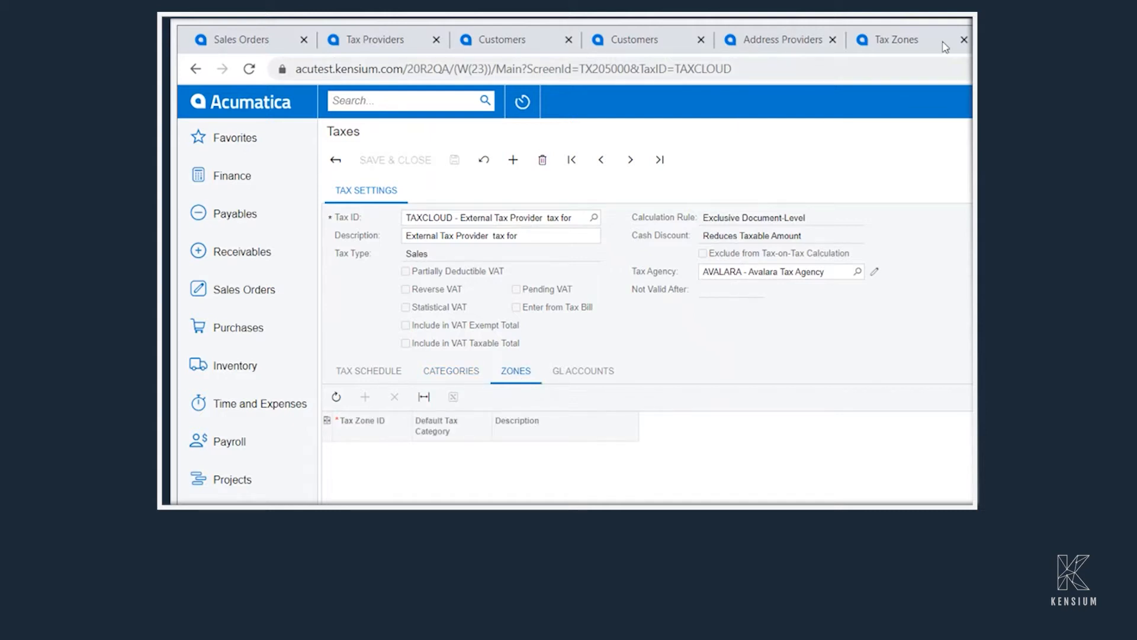
- Review and close the TAXCLOUD tax zone, and view tax category 20110 and the Tax Categories list
{"action": "left_click", "coordinate": [913, 44]}
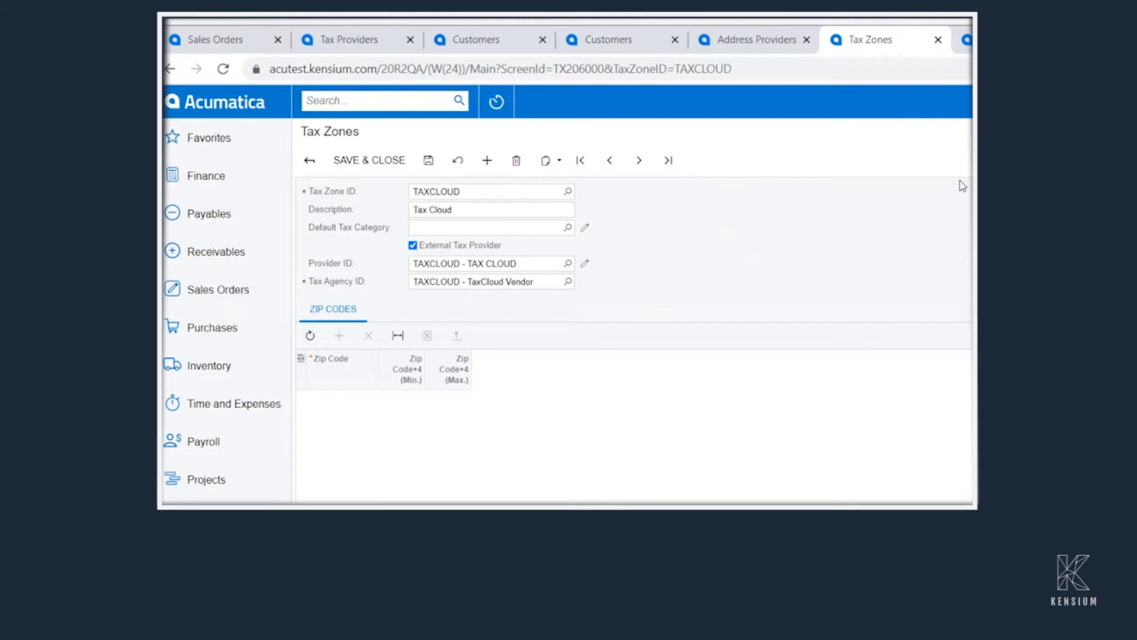
{"action": "left_click", "coordinate": [938, 39]}
{"action": "left_click", "coordinate": [872, 163]}
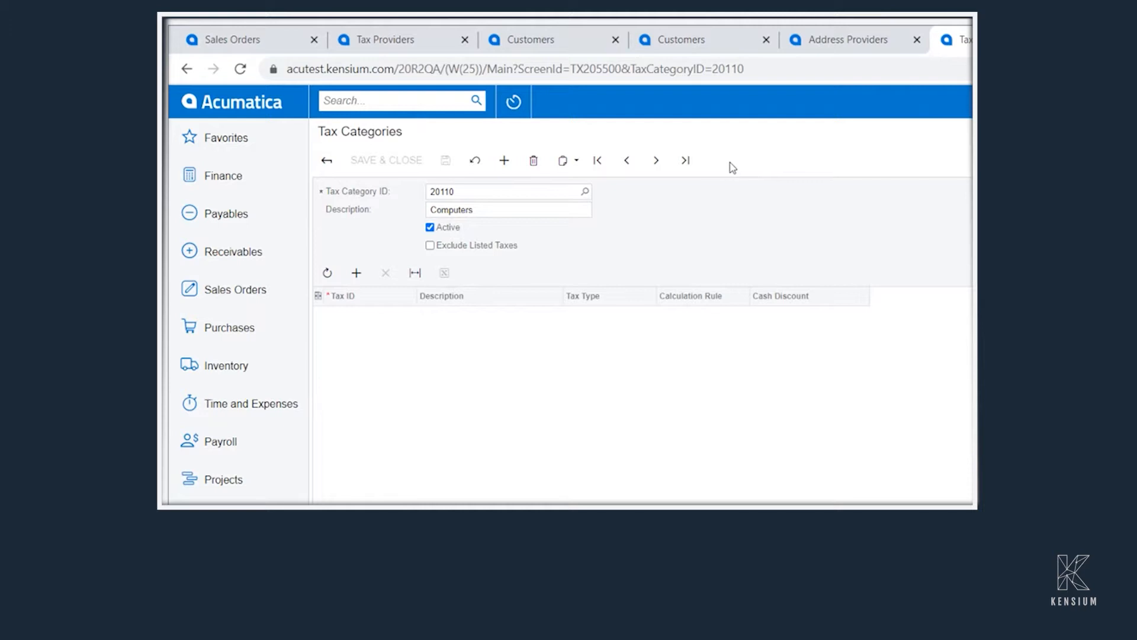
{"action": "left_click", "coordinate": [326, 159]}
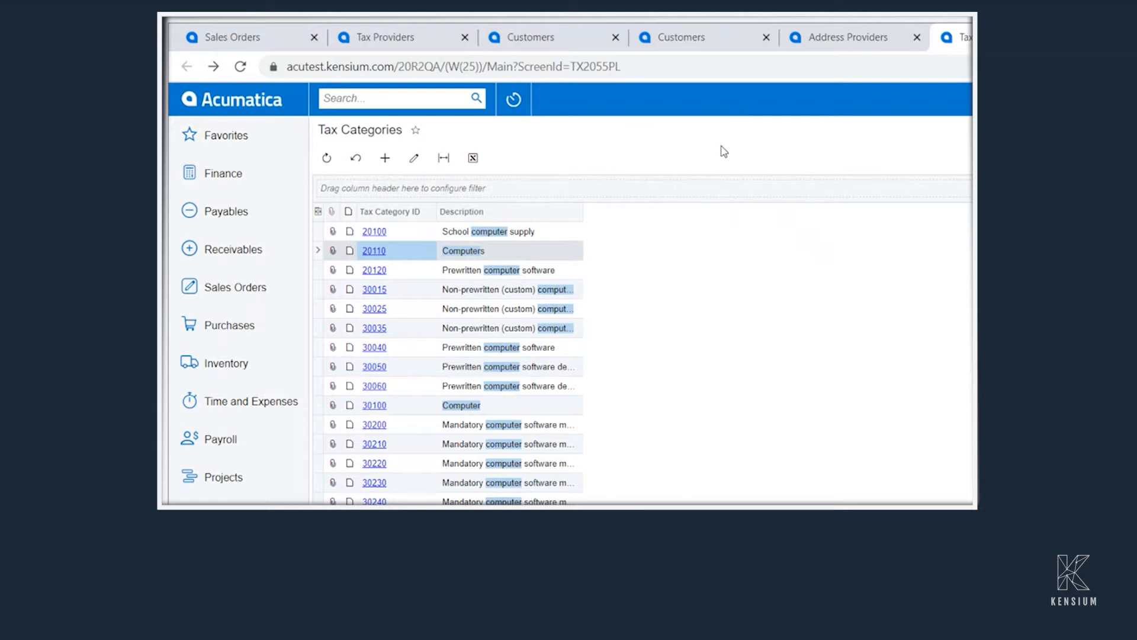
- Validate the addresses of the domestic customer in the open Customers record
{"action": "left_click", "coordinate": [549, 46]}
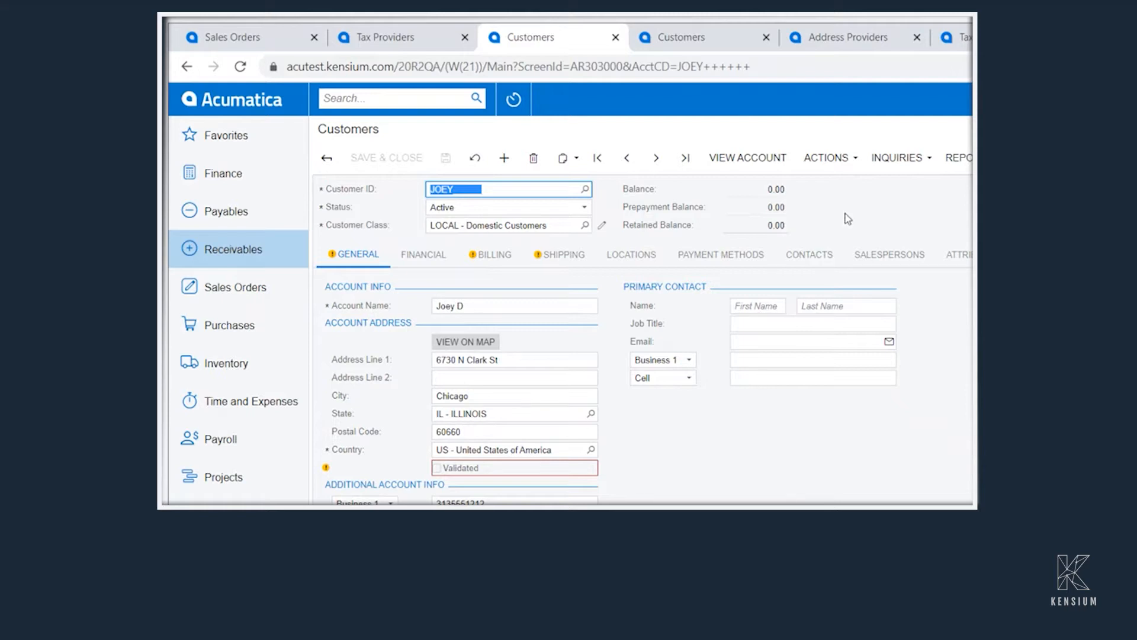
{"action": "left_click", "coordinate": [850, 171]}
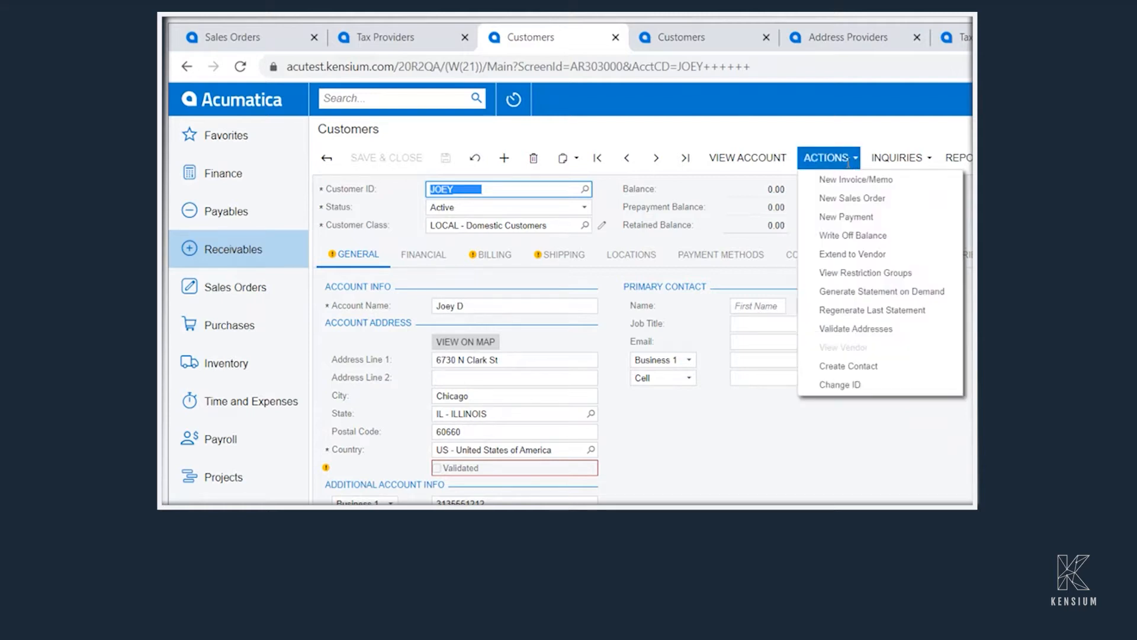
{"action": "left_click", "coordinate": [831, 327]}
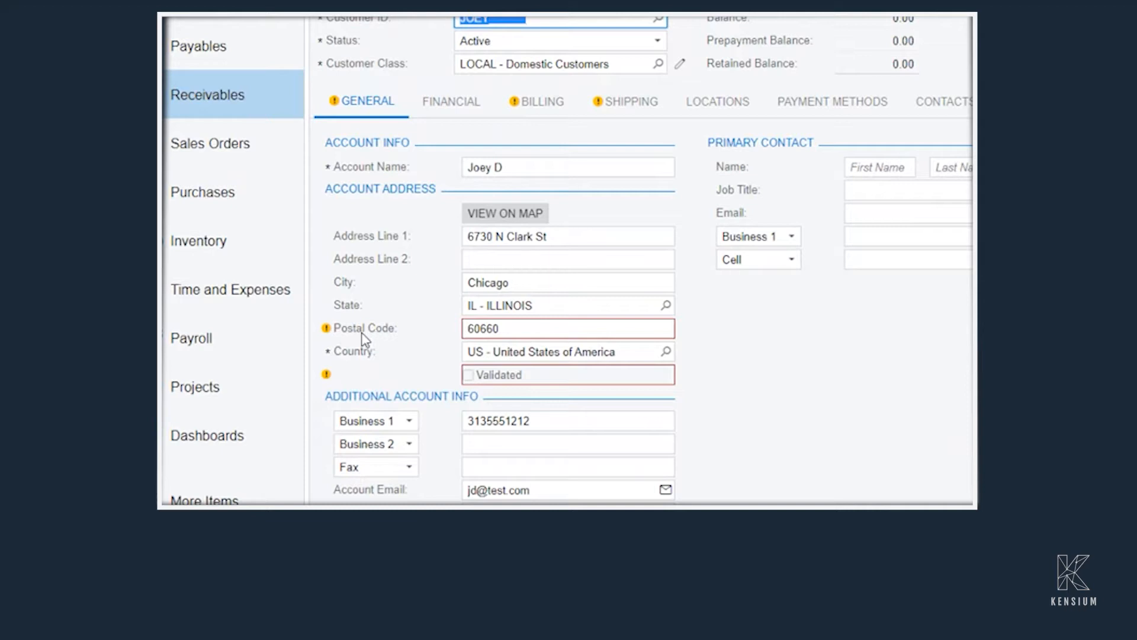
- Replace the customer's postal code with the ZIP+4 code that the address validation suggests
{"action": "mouse_move", "coordinate": [329, 331]}
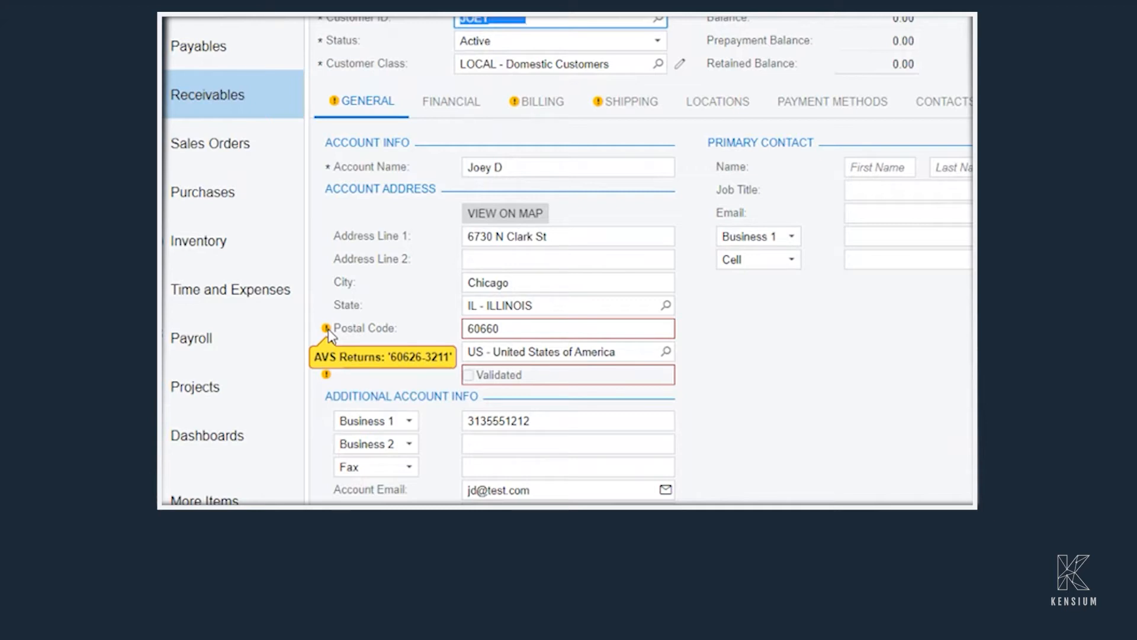
{"action": "left_click", "coordinate": [541, 333]}
{"action": "left_click", "coordinate": [541, 333]}
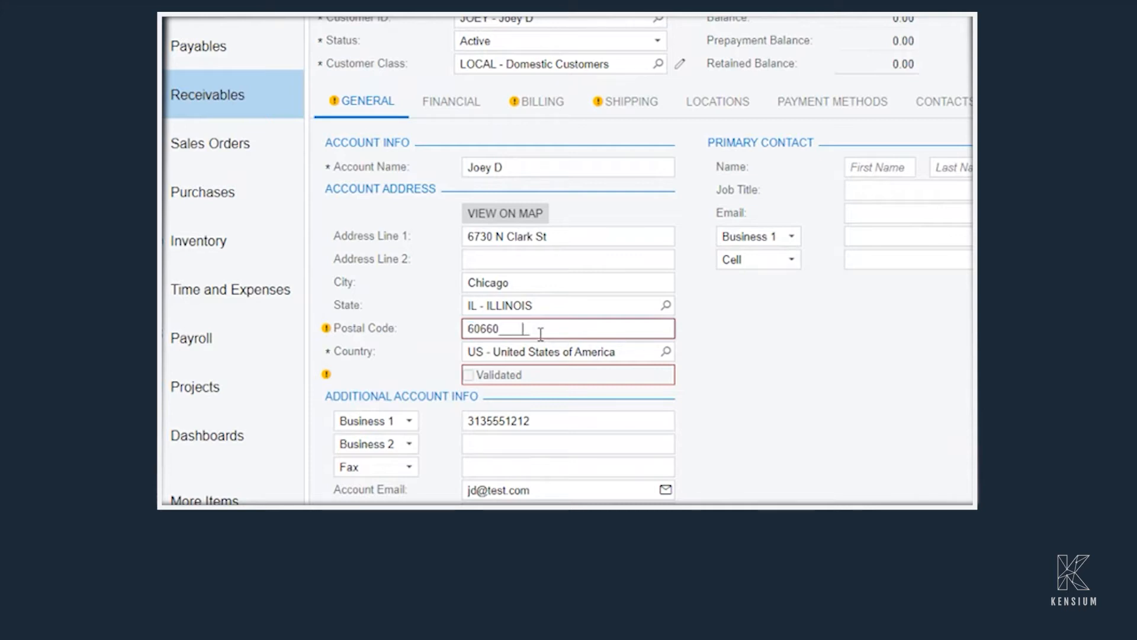
{"action": "key", "text": "BackSpace"}
{"action": "key", "text": "BackSpace"}
{"action": "type", "text": "26-3211"}
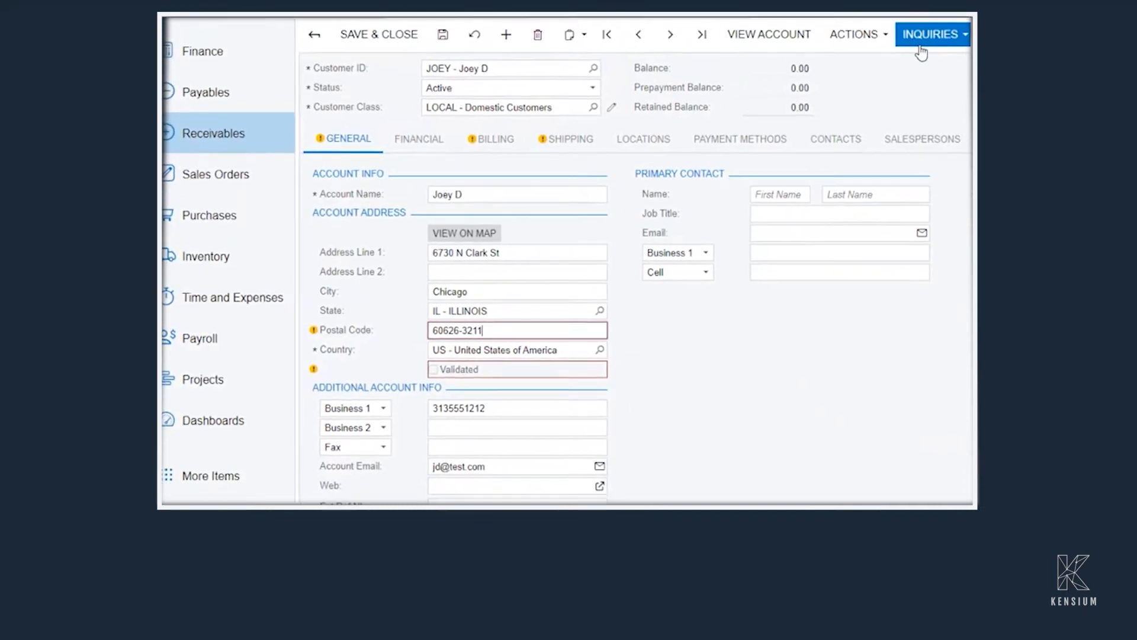
- Validate the customer's addresses with the corrected postal code and save the customer record
{"action": "left_click", "coordinate": [854, 34]}
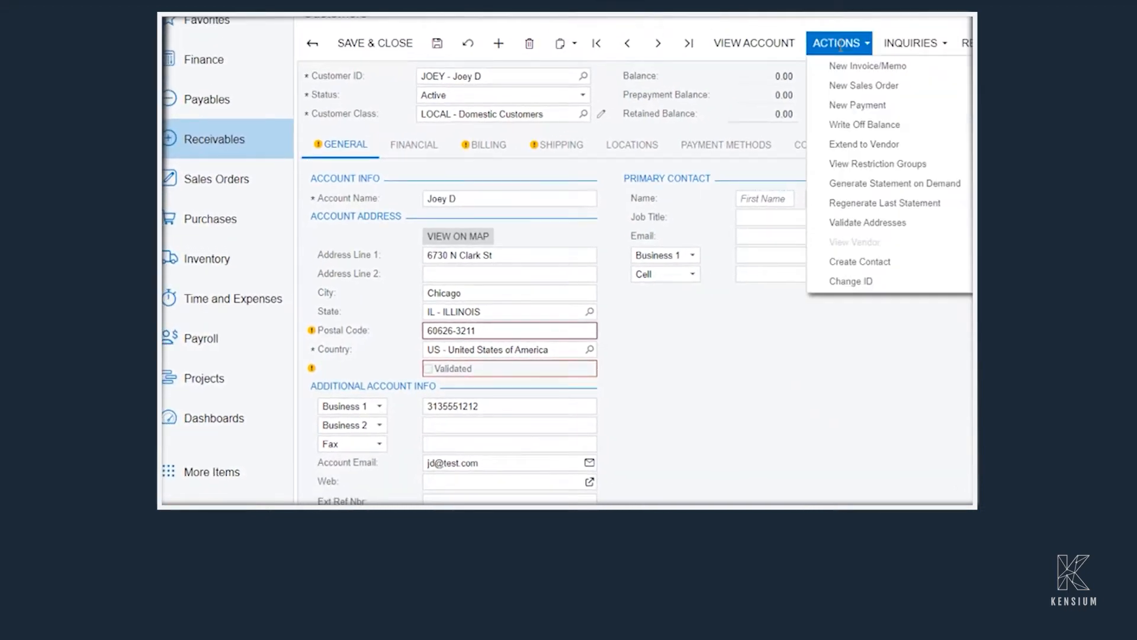
{"action": "left_click", "coordinate": [875, 222]}
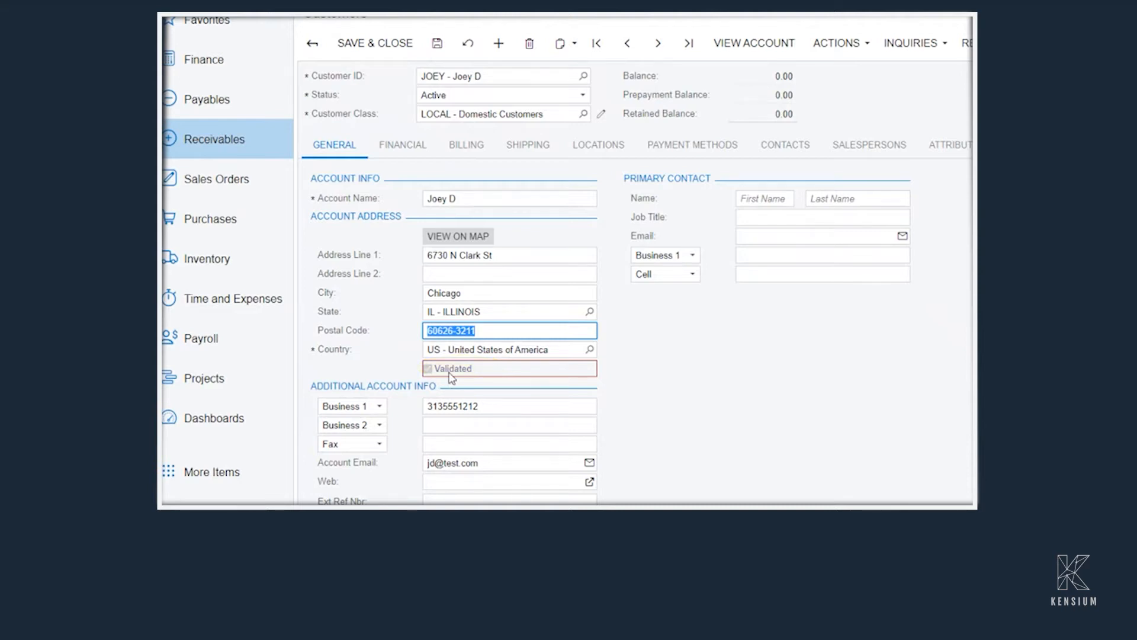
{"action": "left_click", "coordinate": [399, 278]}
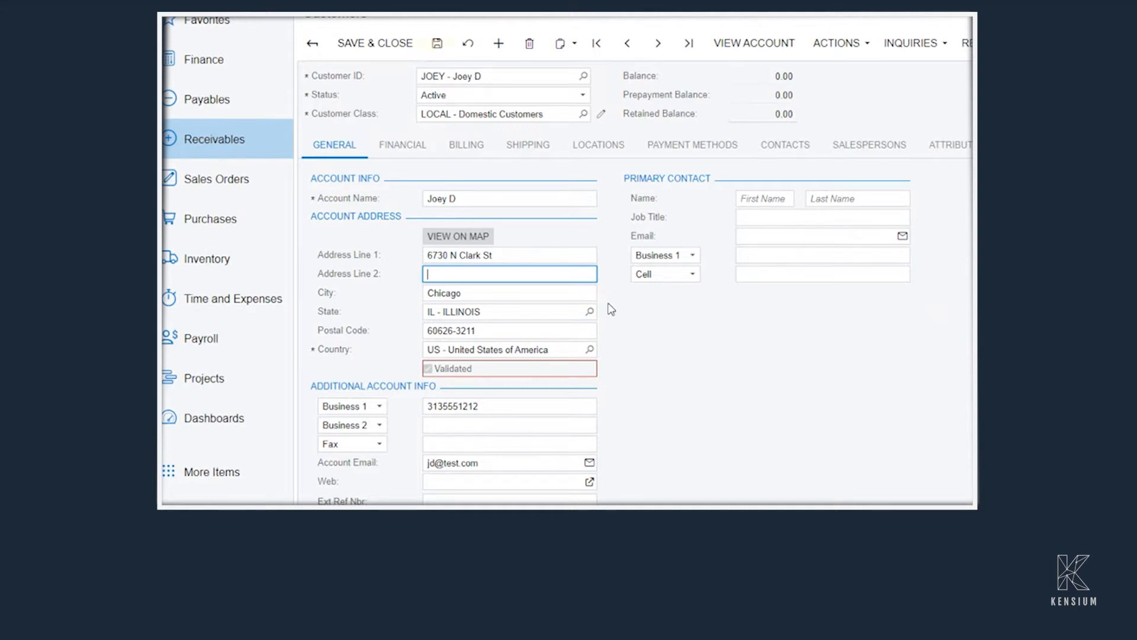
{"action": "left_click", "coordinate": [436, 47]}
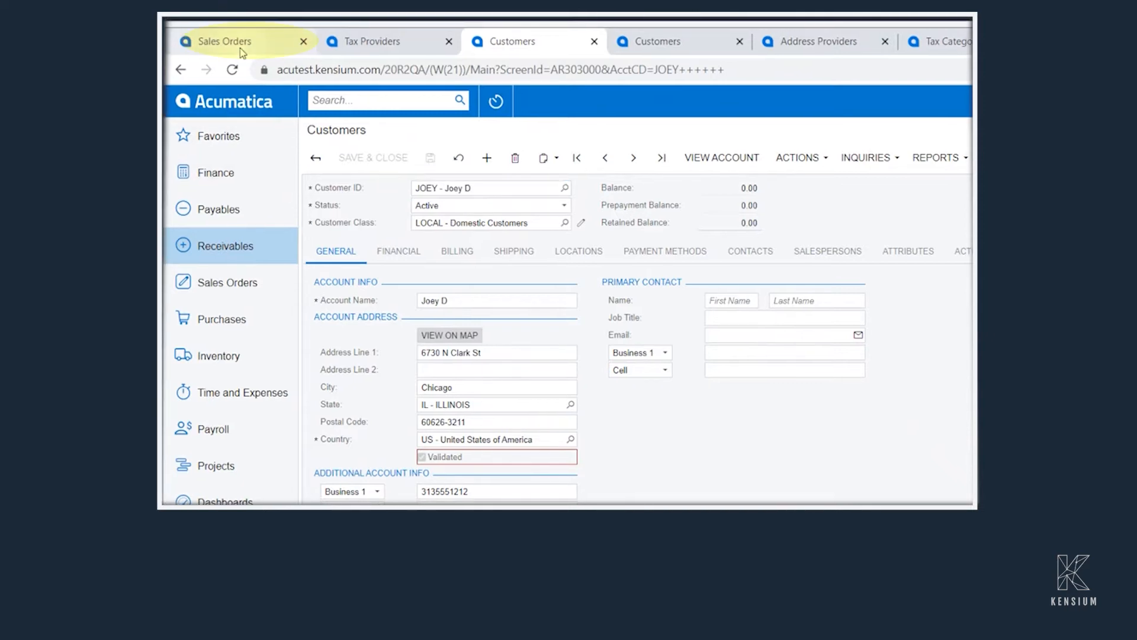
- Look up the customer with the validated address and assign it to the new SO sales order
{"action": "left_click", "coordinate": [240, 48]}
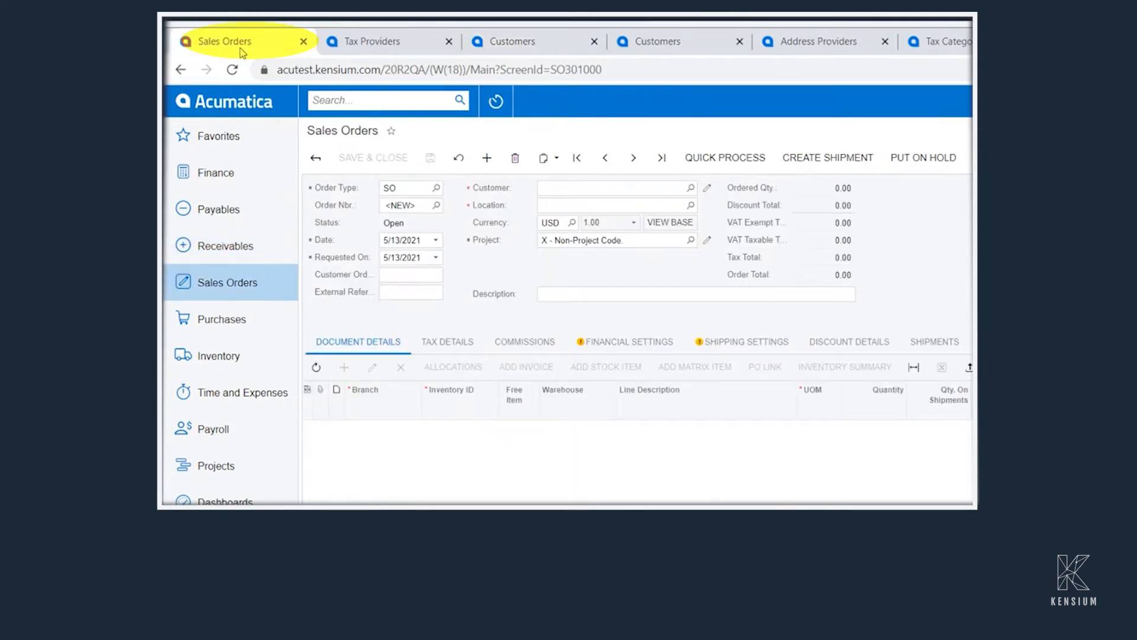
{"action": "left_click", "coordinate": [690, 189]}
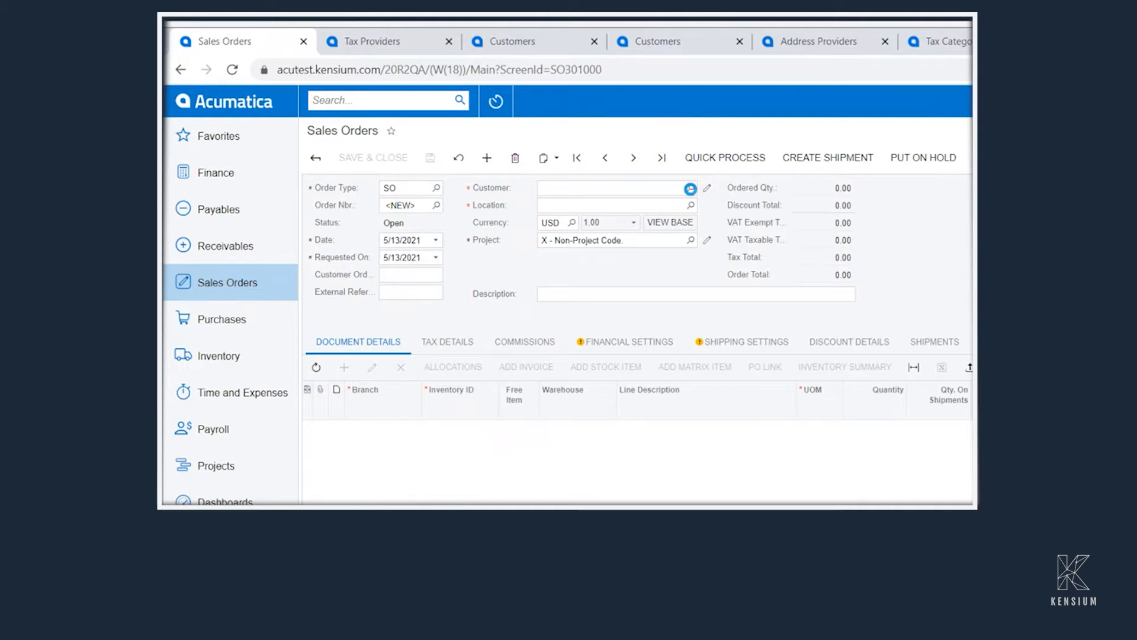
{"action": "type", "text": "joey"}
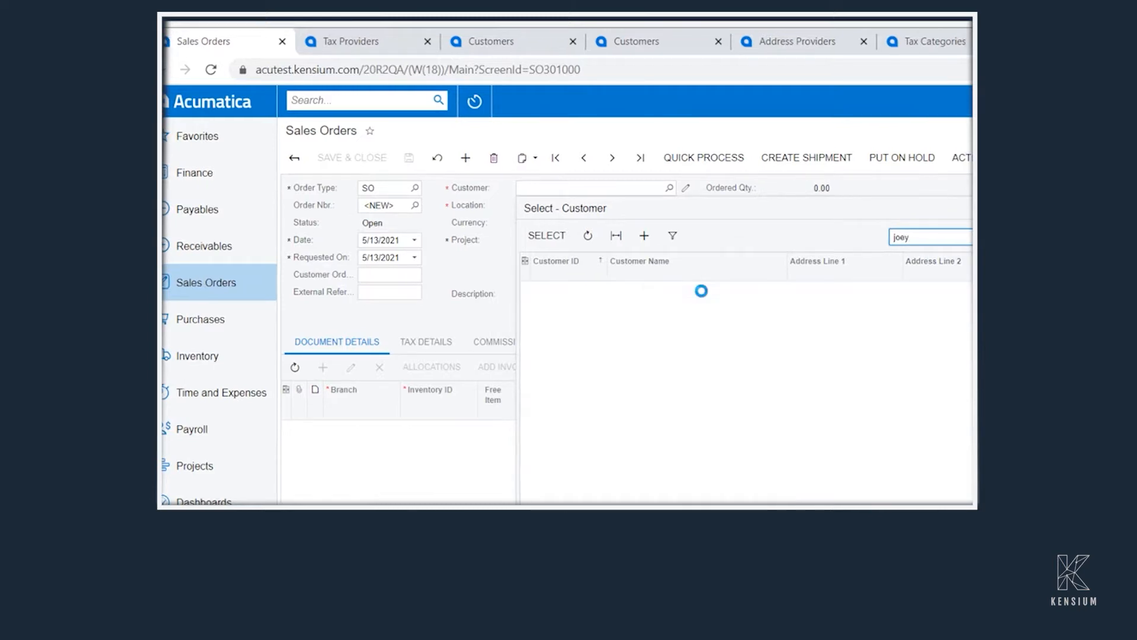
{"action": "double_click", "coordinate": [577, 289]}
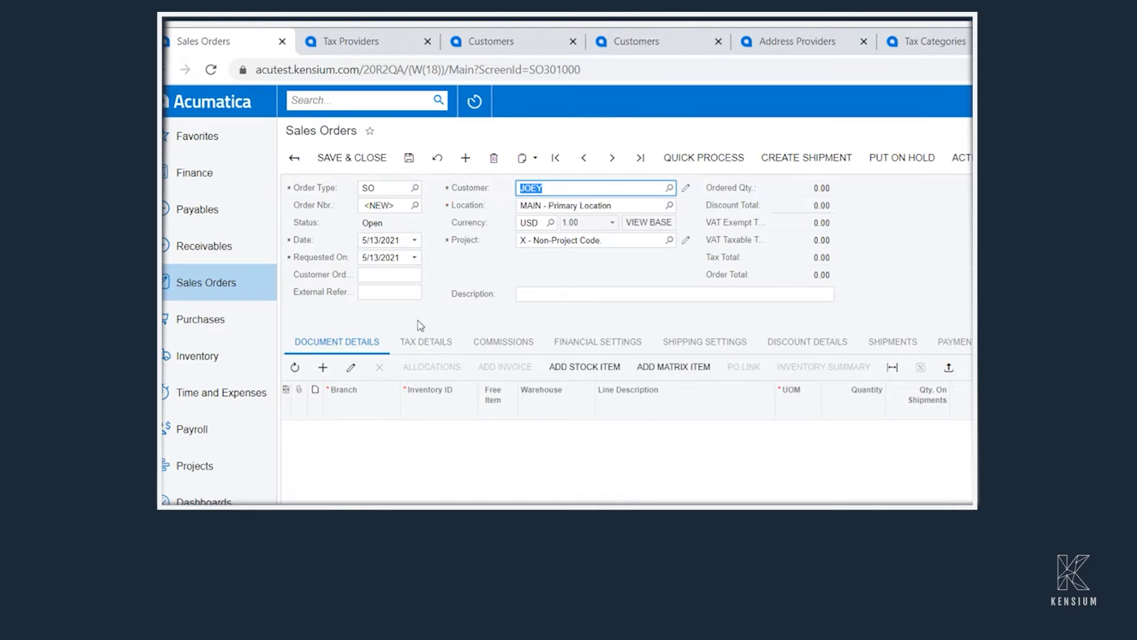
- Add the Acer Laptop Computer stock item from the WHOLESALE warehouse to the sales order
{"action": "left_click", "coordinate": [570, 373]}
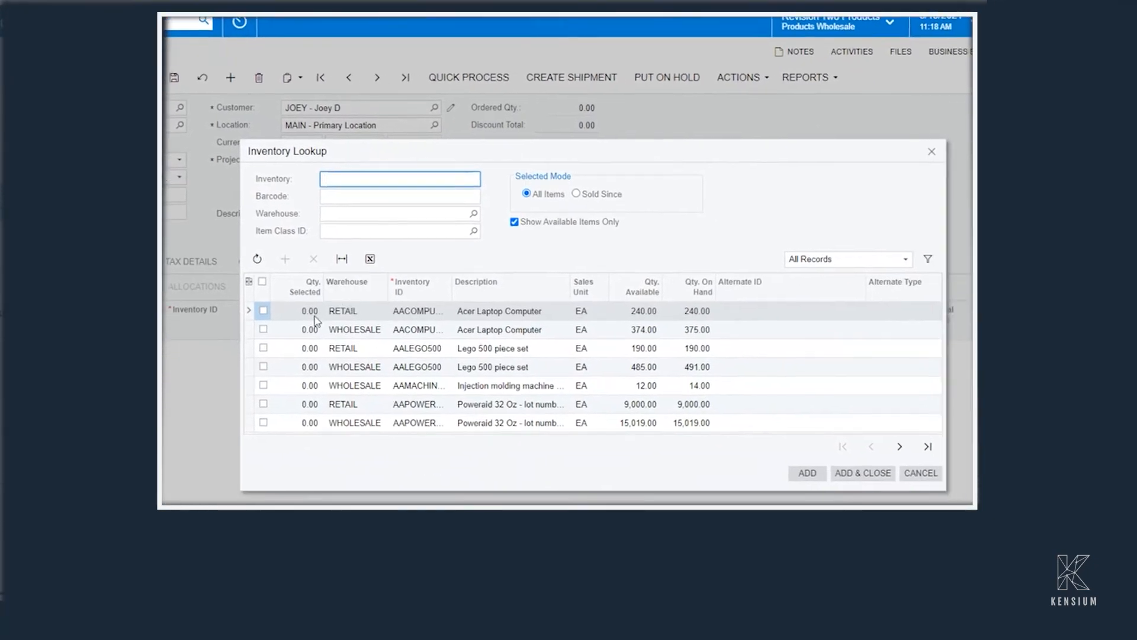
{"action": "left_click", "coordinate": [255, 326]}
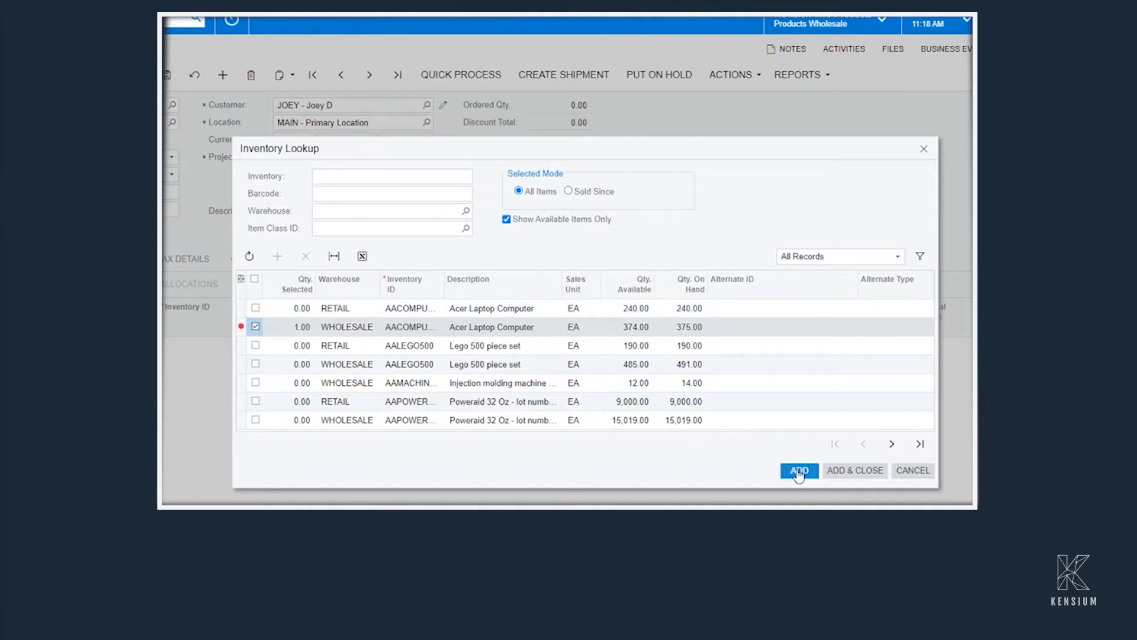
{"action": "left_click", "coordinate": [851, 469]}
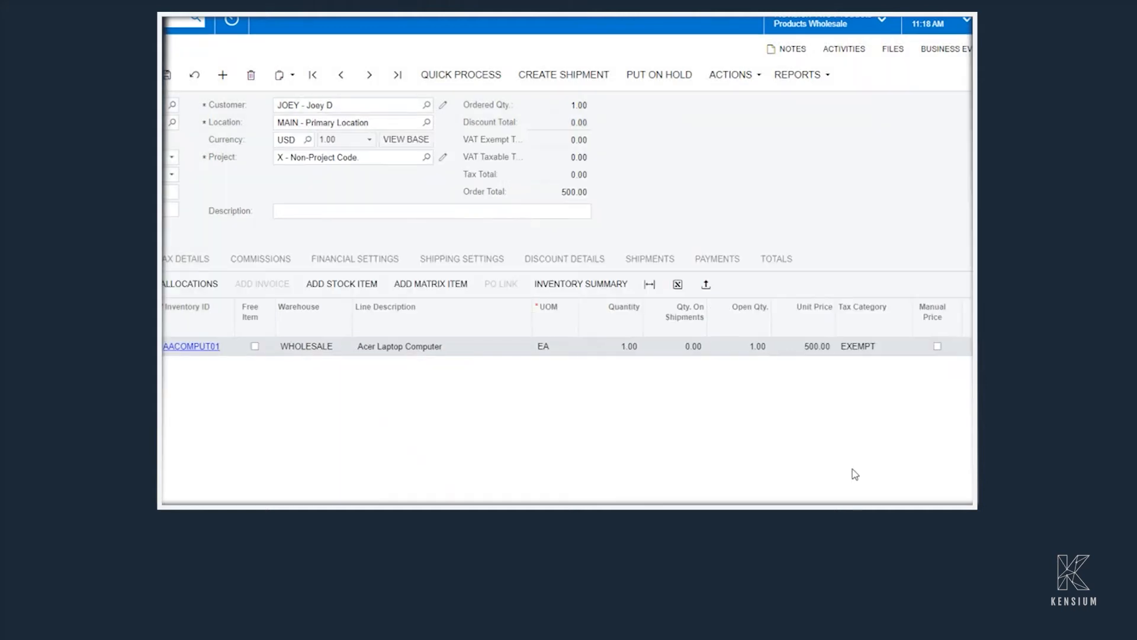
- Set the quantity of the Acer Laptop Computer line to 2
{"action": "left_click", "coordinate": [622, 350]}
{"action": "right_click", "coordinate": [628, 351]}
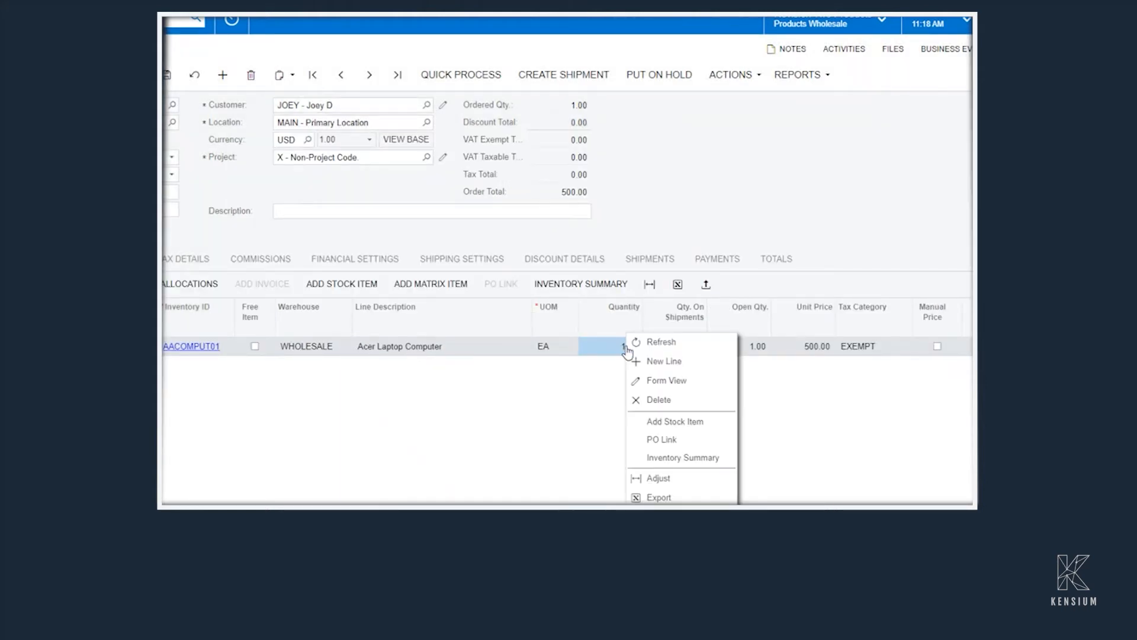
{"action": "left_click", "coordinate": [626, 350]}
{"action": "left_click", "coordinate": [620, 350]}
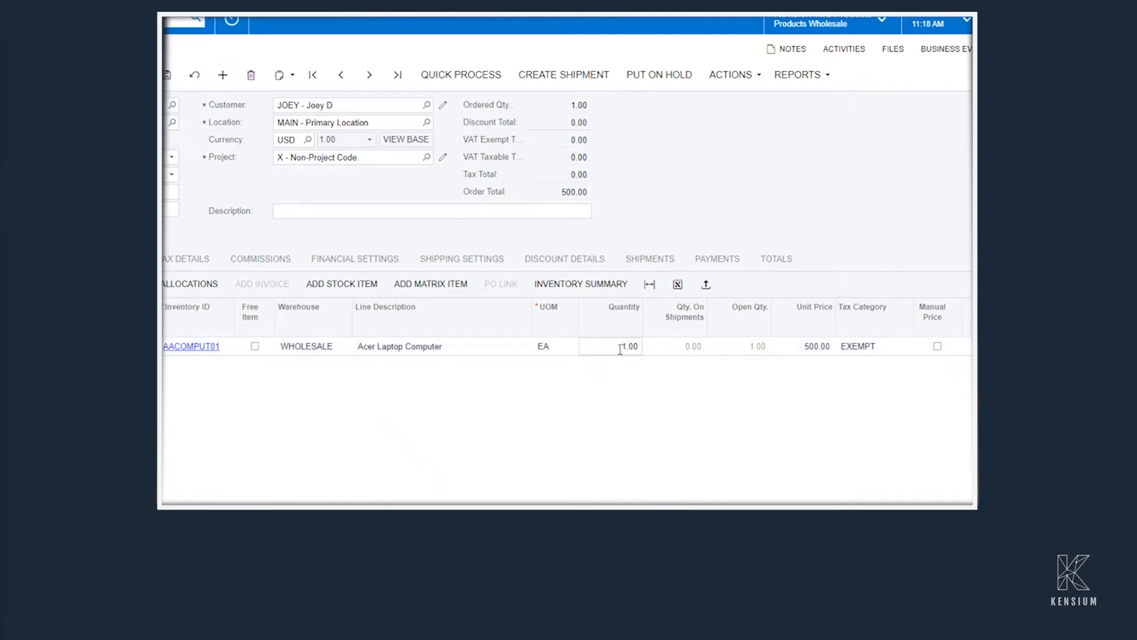
{"action": "double_click", "coordinate": [620, 350]}
{"action": "type", "text": "2"}
{"action": "key", "text": "Return"}
- Search the tax categories for "comp" and assign category 20110 (Computers) to the laptop line
{"action": "left_click", "coordinate": [870, 349]}
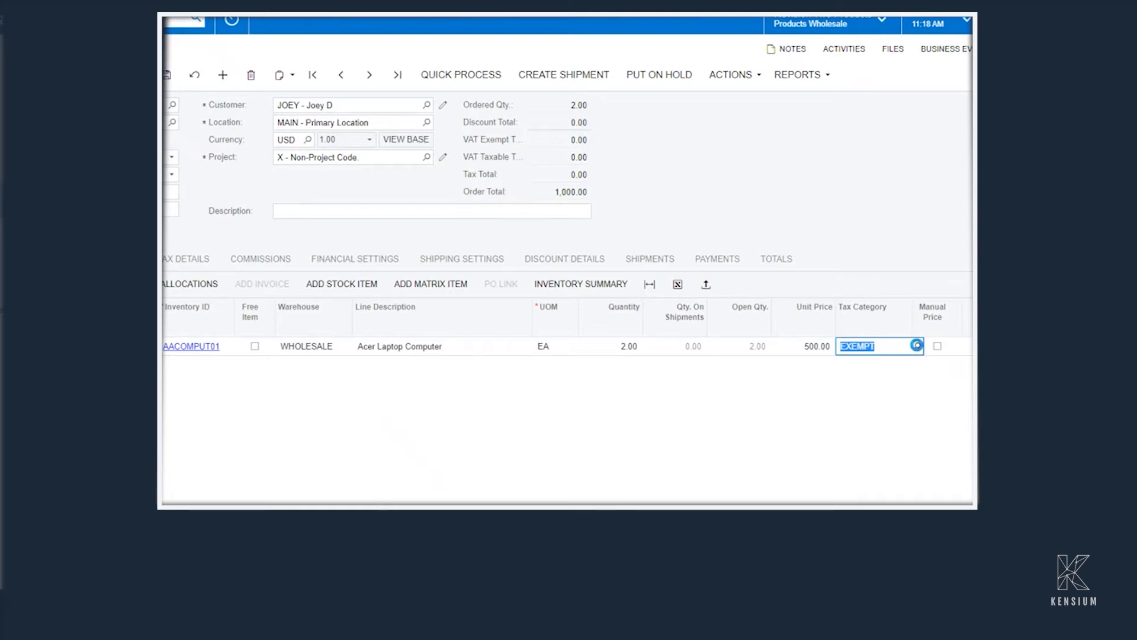
{"action": "left_click", "coordinate": [917, 346]}
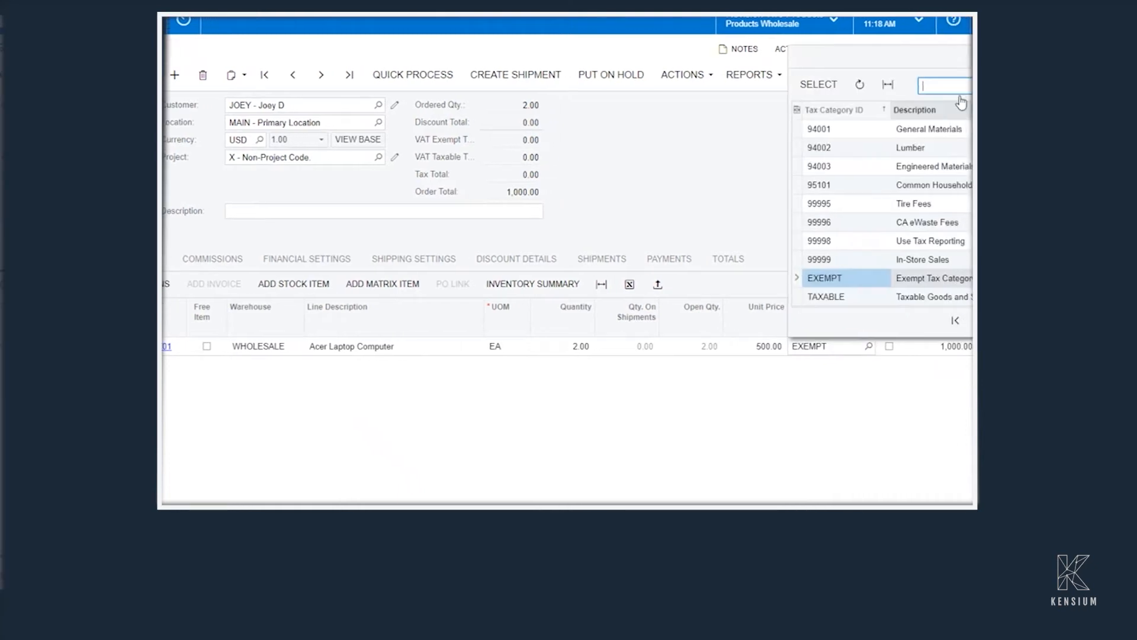
{"action": "type", "text": "comp"}
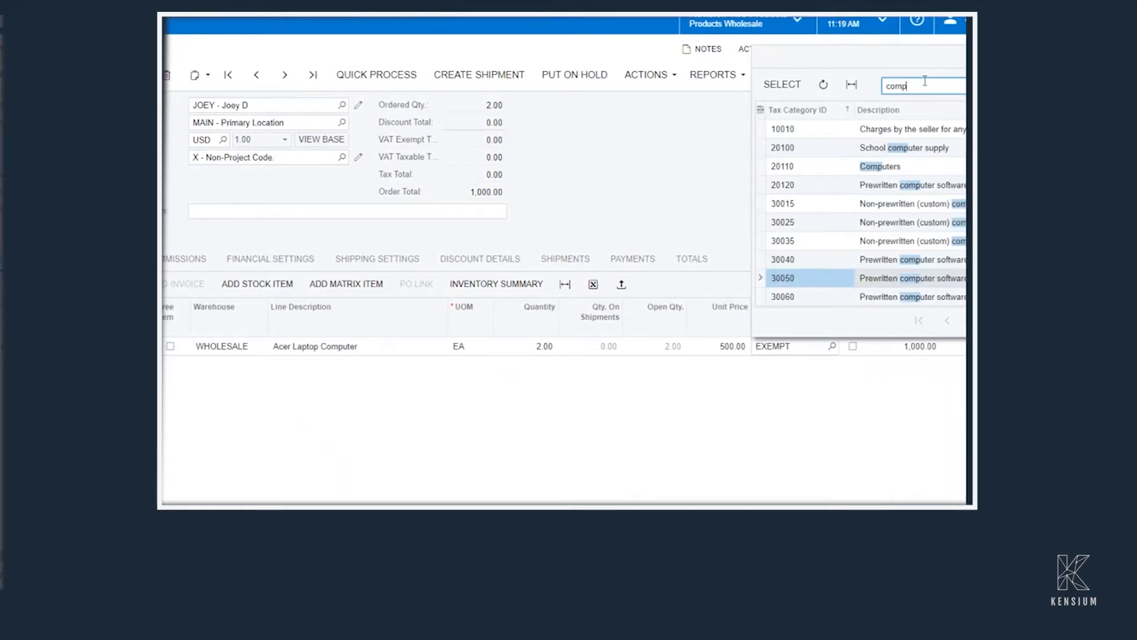
{"action": "left_click", "coordinate": [831, 169]}
{"action": "double_click", "coordinate": [832, 168]}
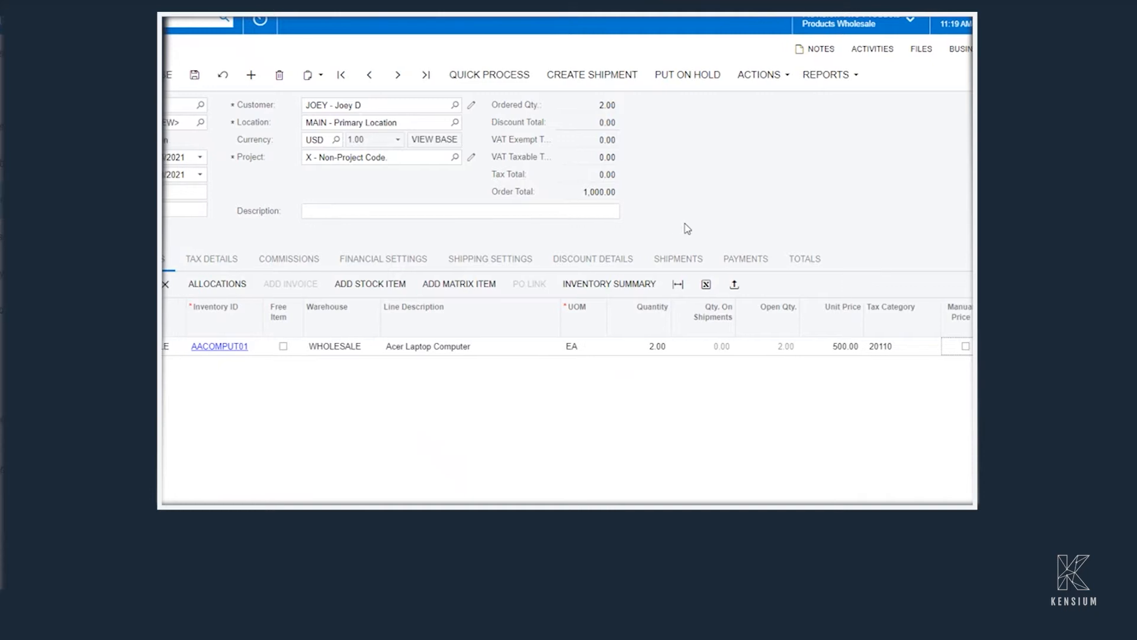
- Override the tax zone in the order's financial settings and assign TAXCLOUD as the customer tax zone
{"action": "left_click", "coordinate": [305, 256]}
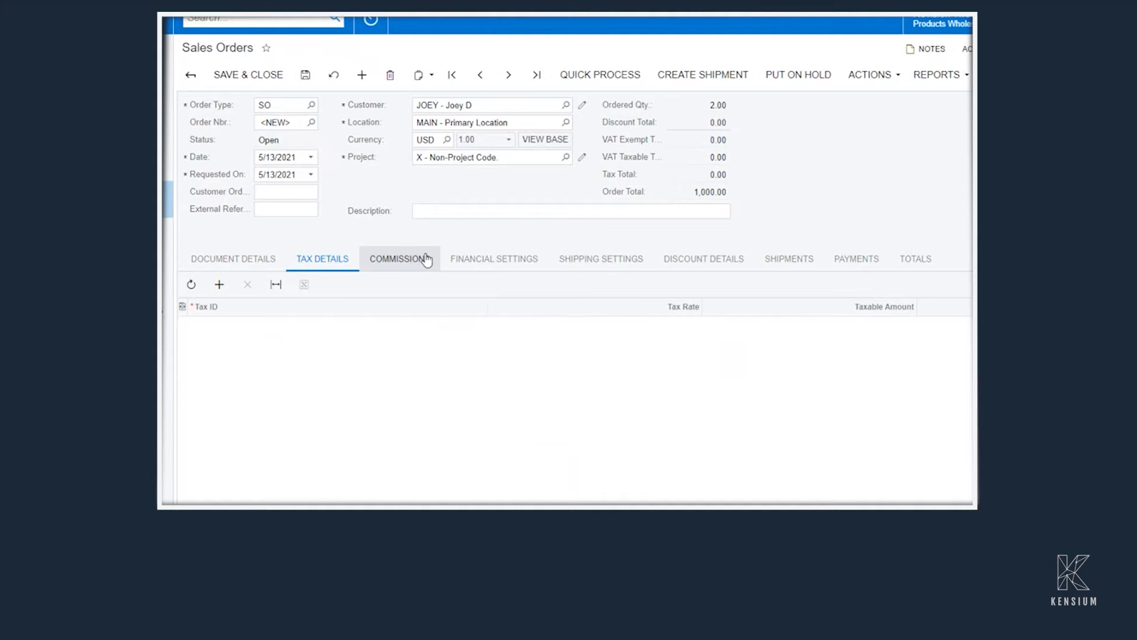
{"action": "left_click", "coordinate": [481, 256]}
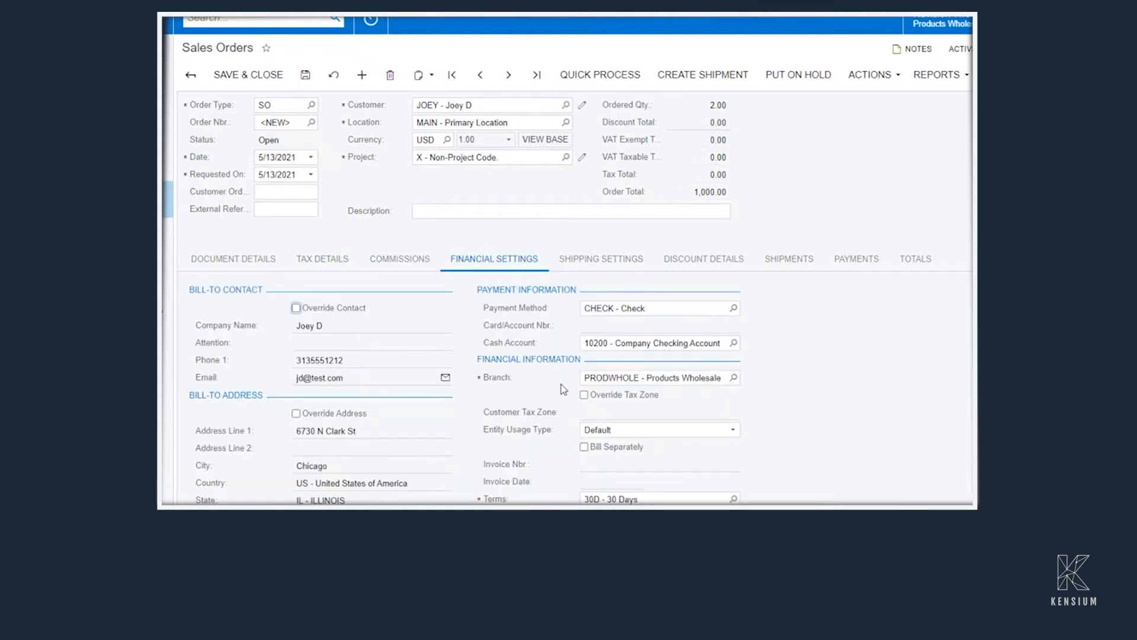
{"action": "left_click", "coordinate": [583, 394]}
{"action": "left_click", "coordinate": [734, 413]}
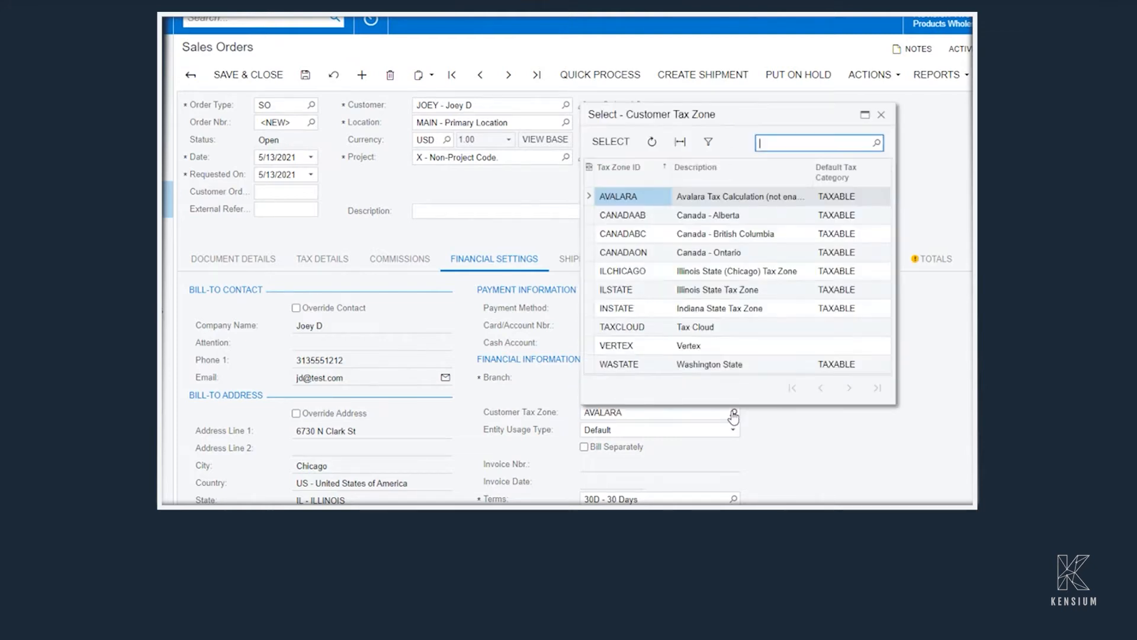
{"action": "left_click", "coordinate": [635, 328]}
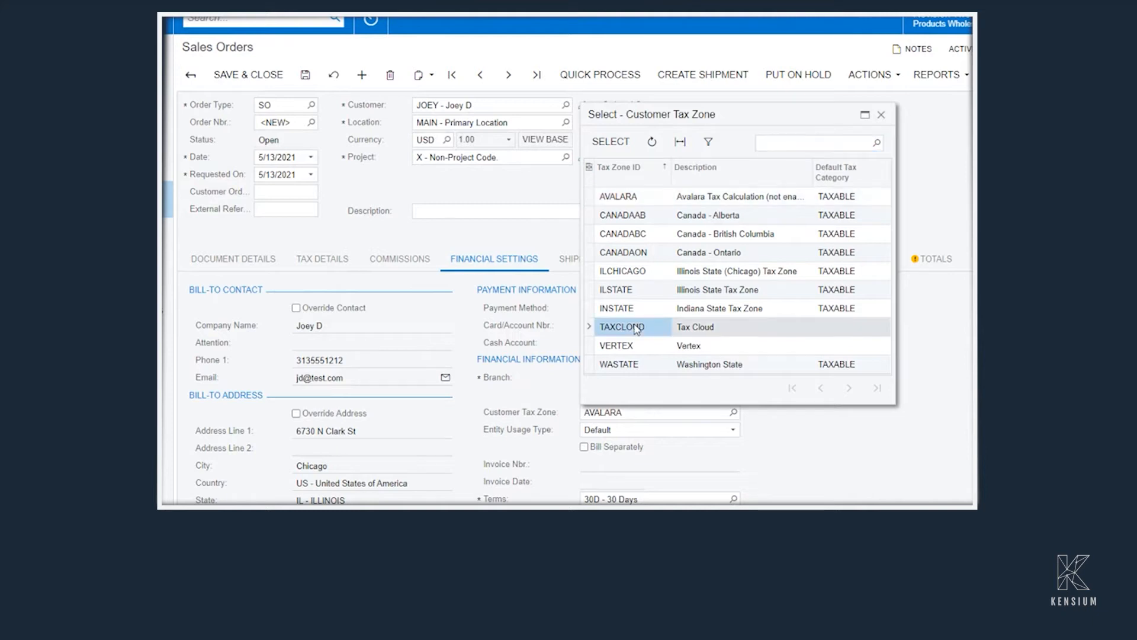
{"action": "double_click", "coordinate": [636, 329]}
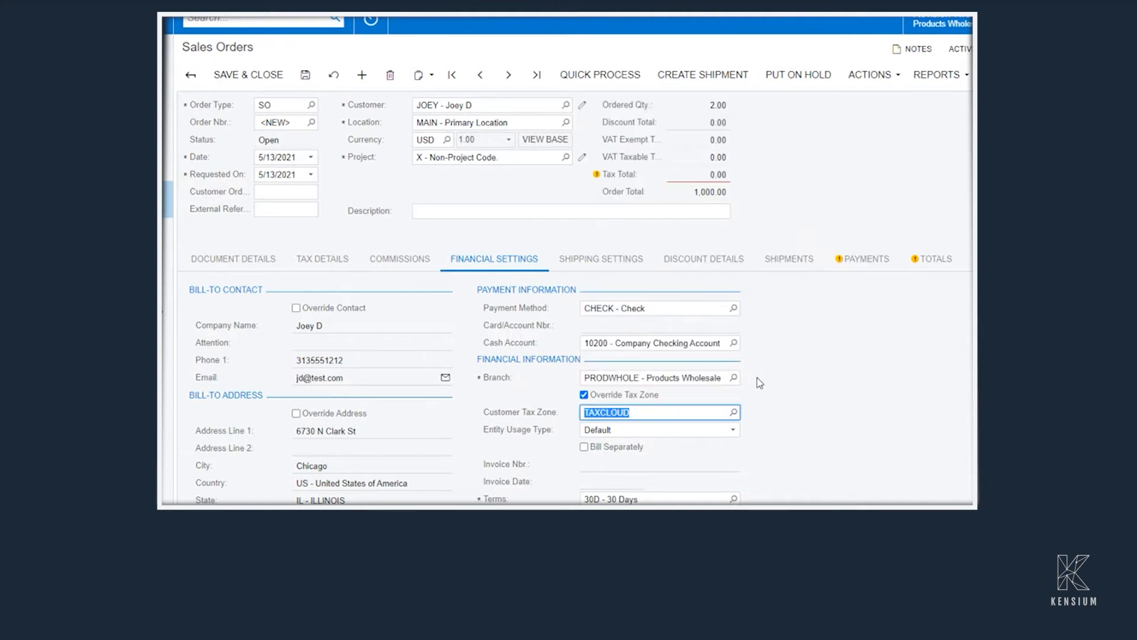
- Set the order's Ship Via to LOCAL (Local Delivery Service) in the shipping settings and save the order
{"action": "left_click", "coordinate": [601, 260]}
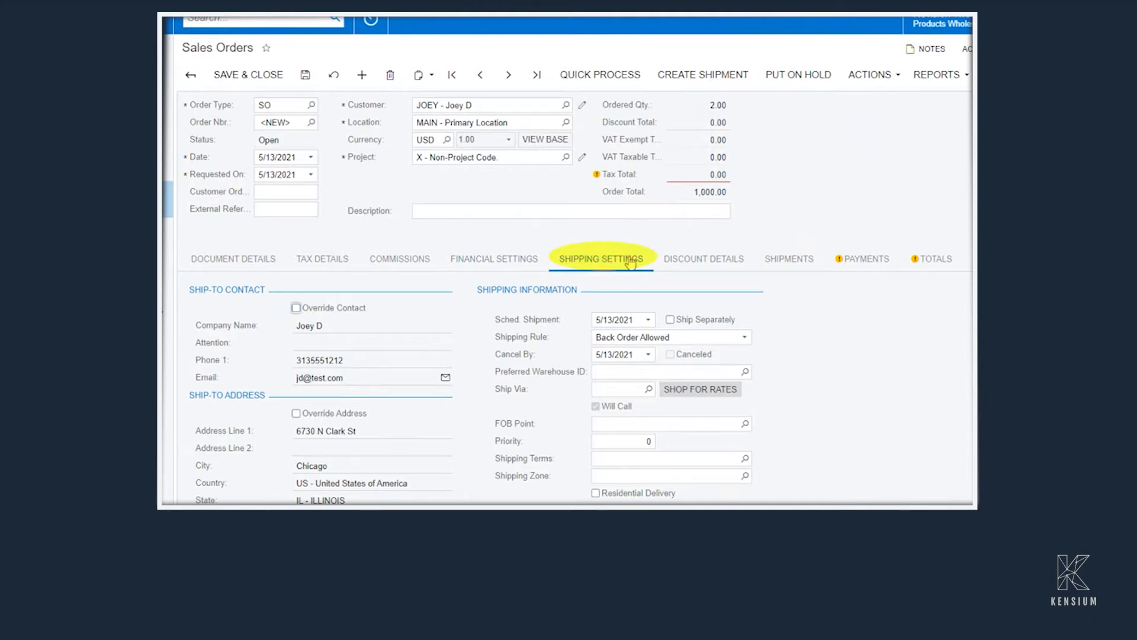
{"action": "left_click", "coordinate": [648, 390]}
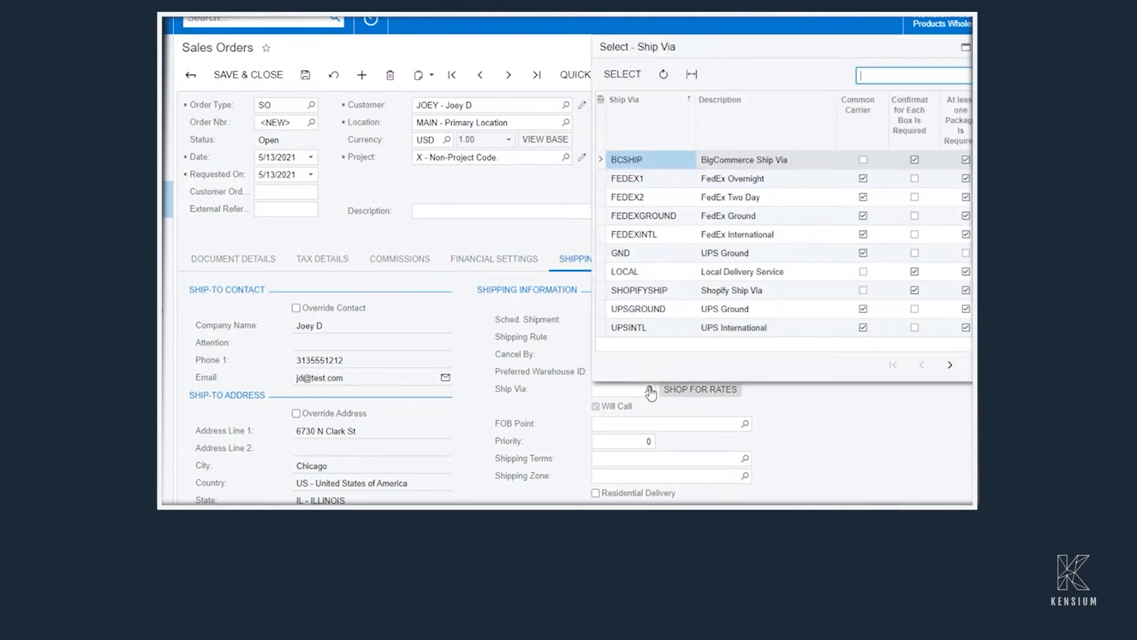
{"action": "left_click", "coordinate": [648, 278]}
{"action": "double_click", "coordinate": [649, 278]}
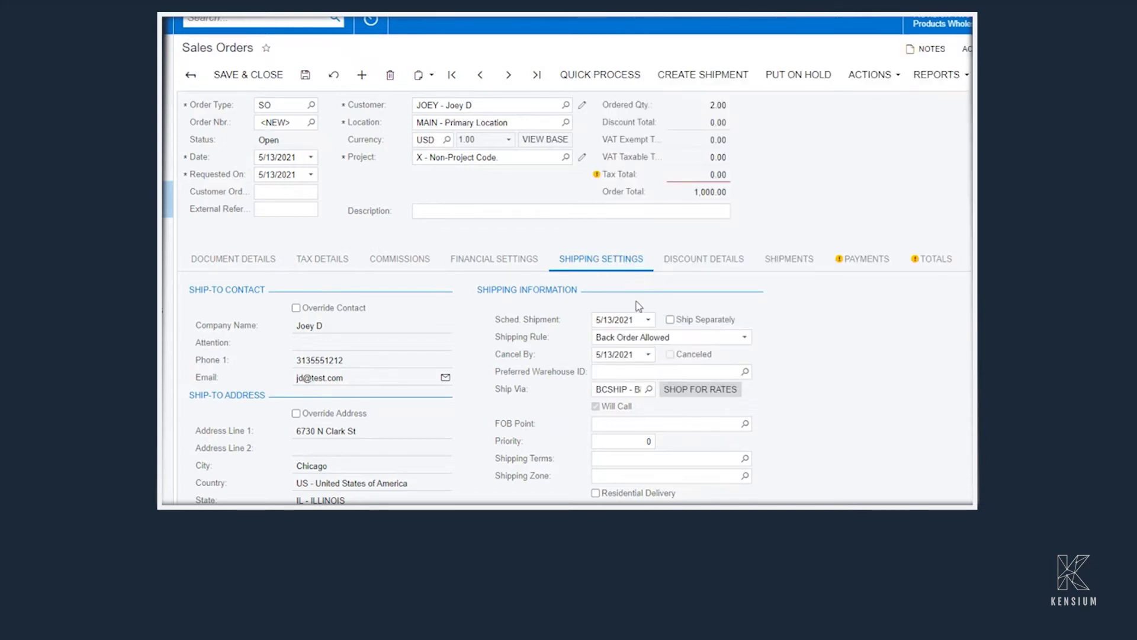
{"action": "left_click", "coordinate": [649, 390]}
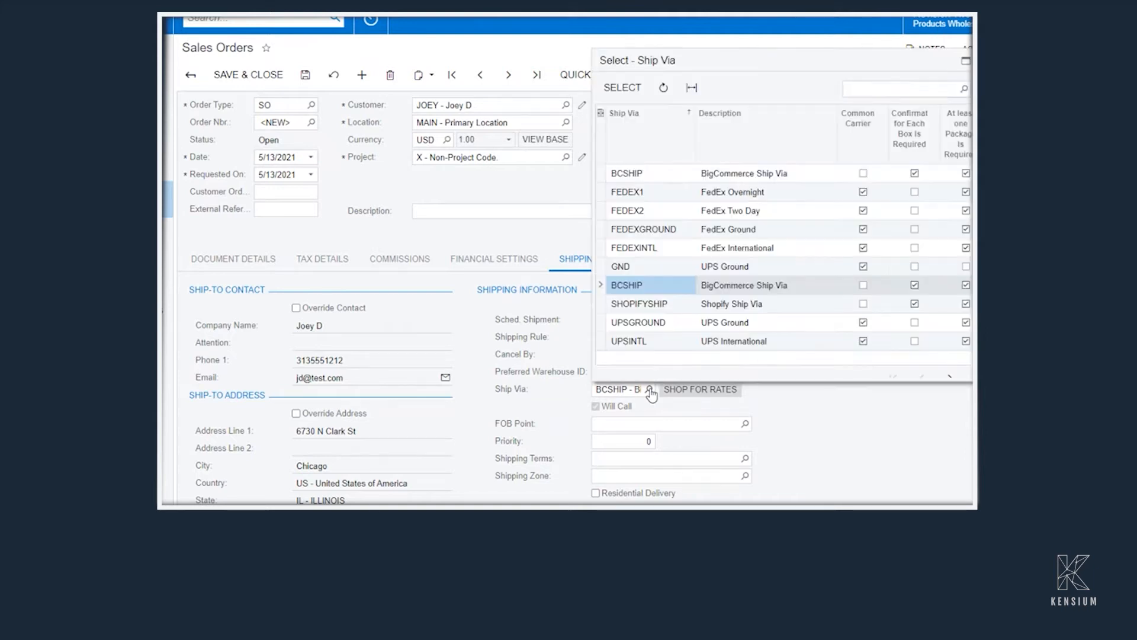
{"action": "left_click", "coordinate": [635, 286]}
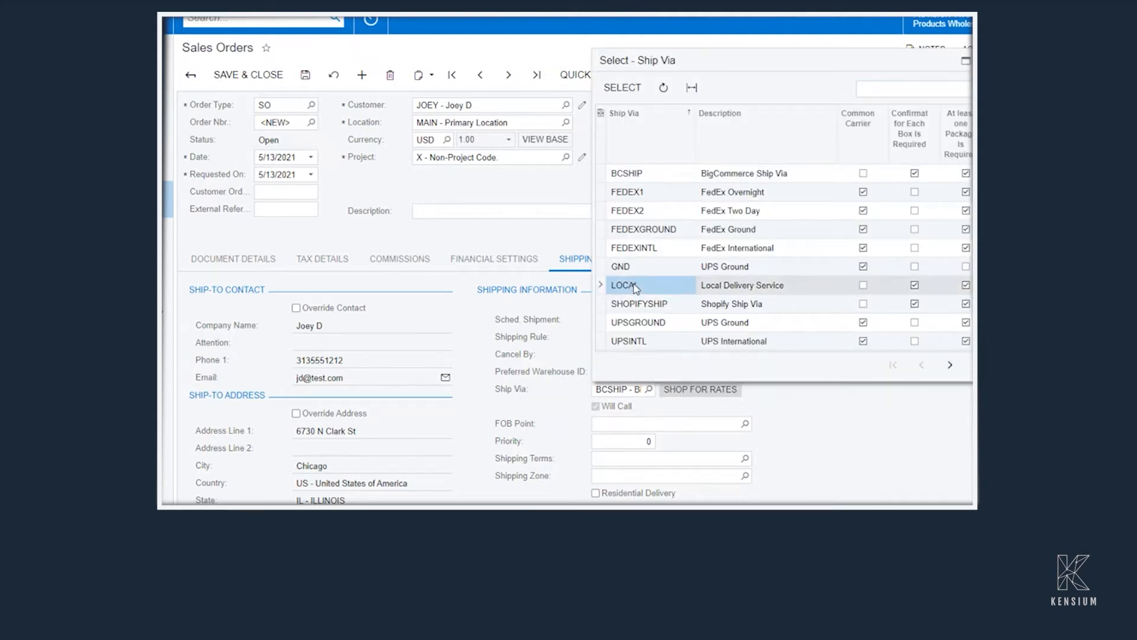
{"action": "double_click", "coordinate": [635, 286]}
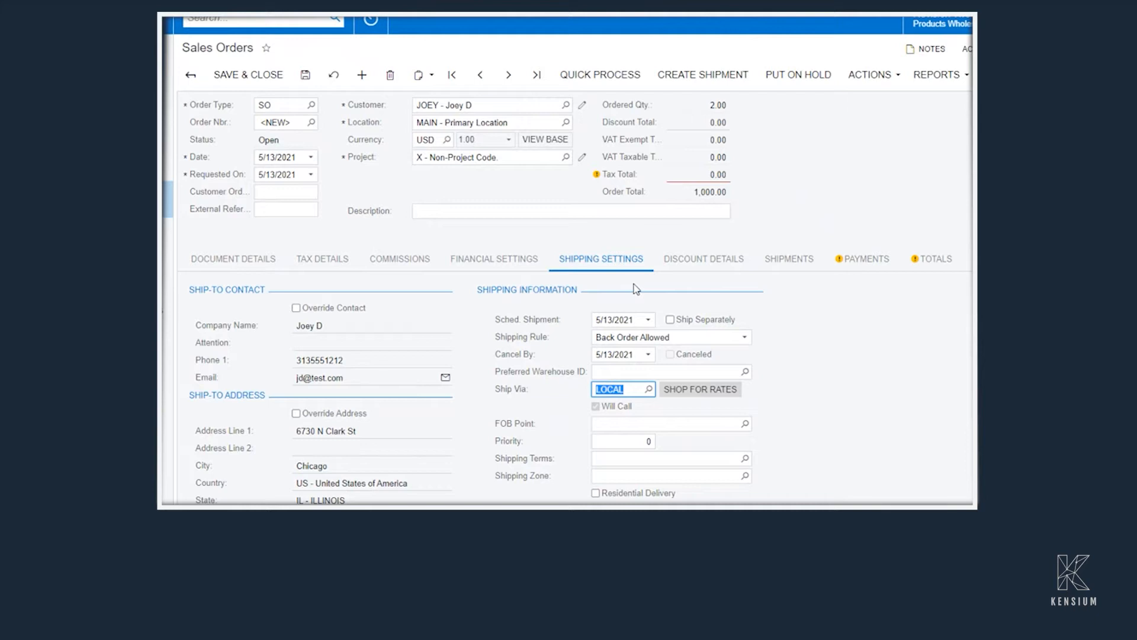
{"action": "left_click", "coordinate": [309, 79]}
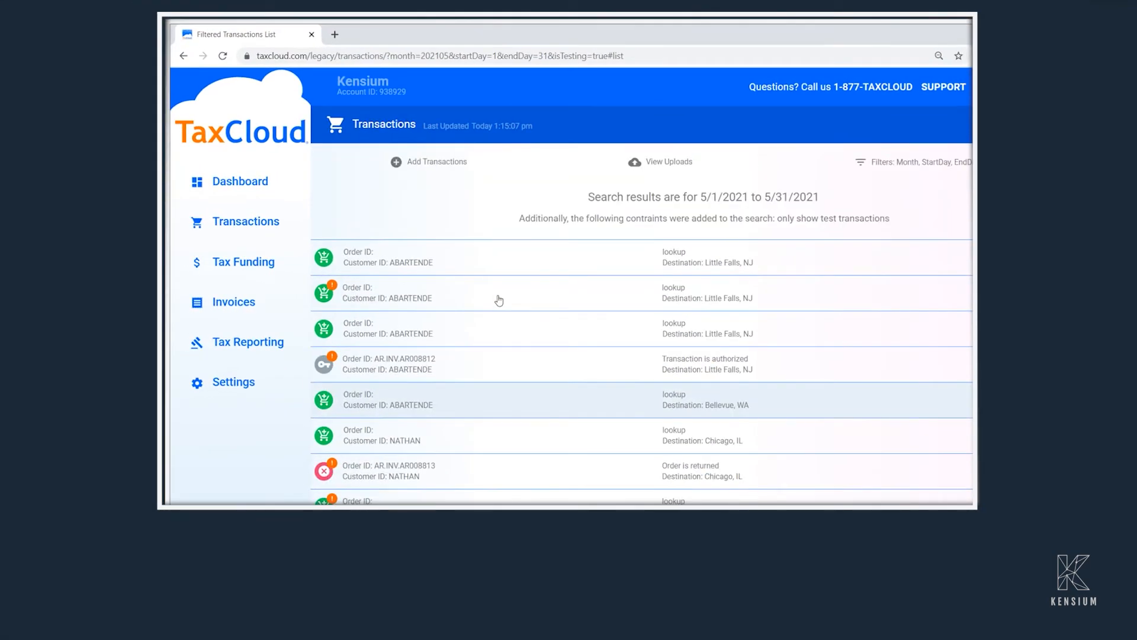
- Switch to TaxCloud, refresh the transactions list and open the customer's newest lookup transaction, destined for Chicago, IL
{"action": "left_click", "coordinate": [223, 56]}
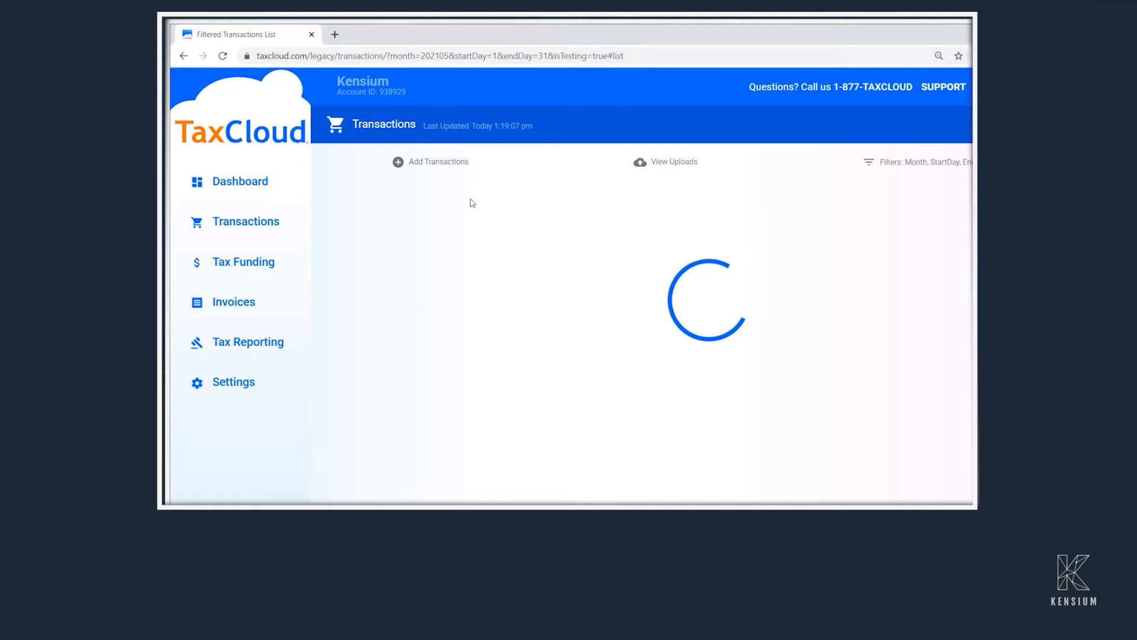
{"action": "scroll", "coordinate": [510, 206], "scroll_direction": "down", "scroll_amount": 5}
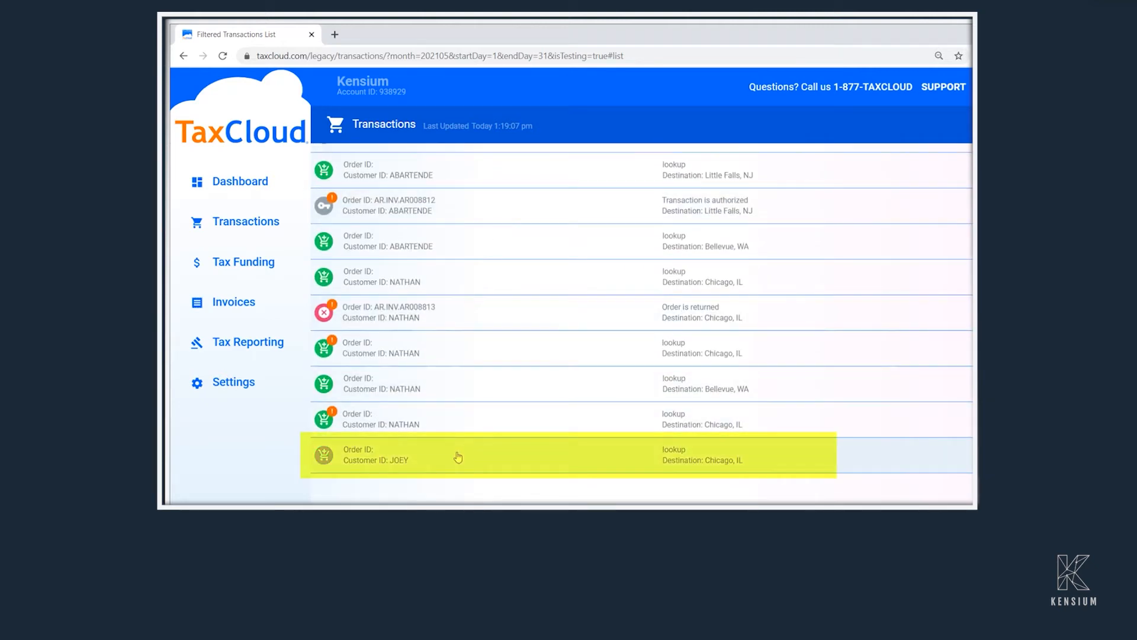
{"action": "left_click", "coordinate": [432, 445]}
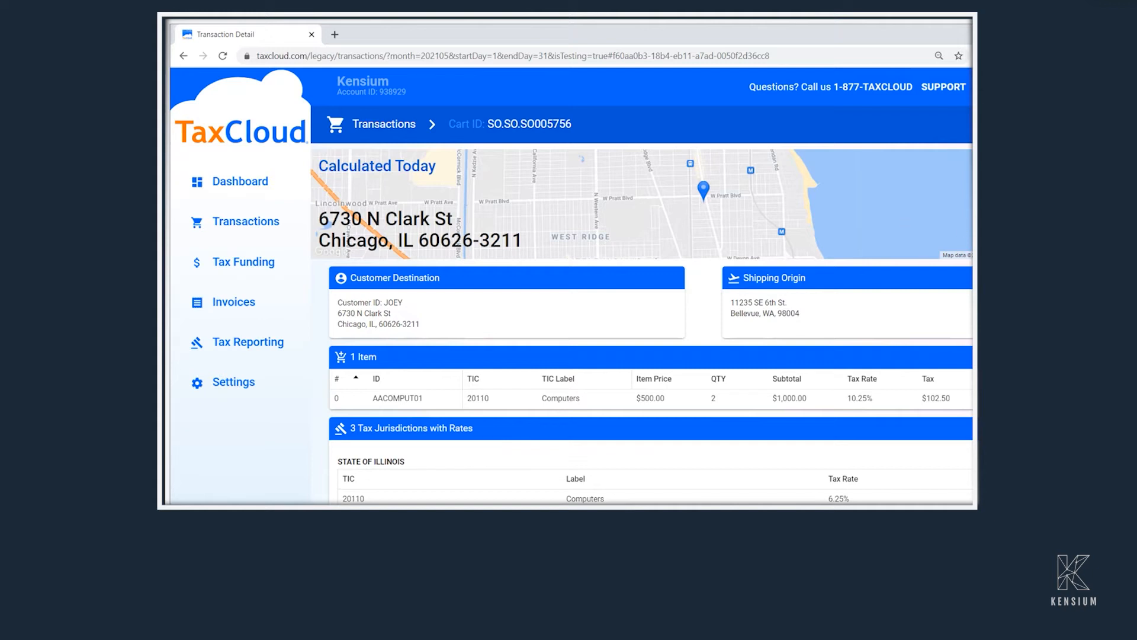
- Examine the transaction's destination and origin addresses, laptop item tax, rates per tax jurisdiction and TaxCloud API history
{"action": "scroll", "coordinate": [846, 302], "scroll_direction": "down", "scroll_amount": 3}
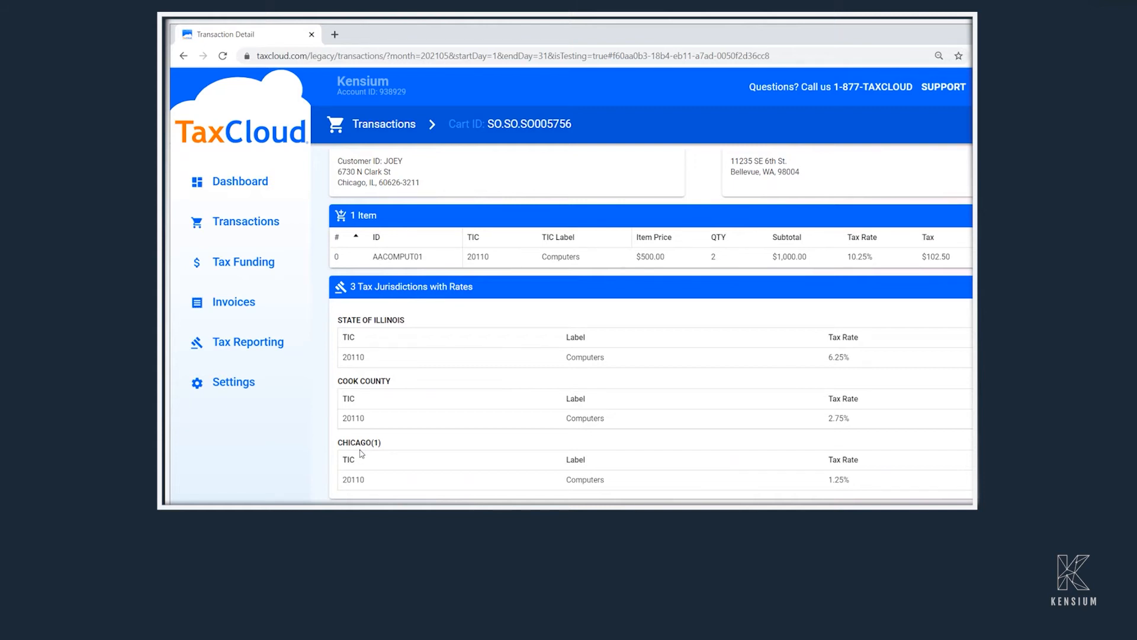
{"action": "scroll", "coordinate": [726, 419], "scroll_direction": "up", "scroll_amount": 2}
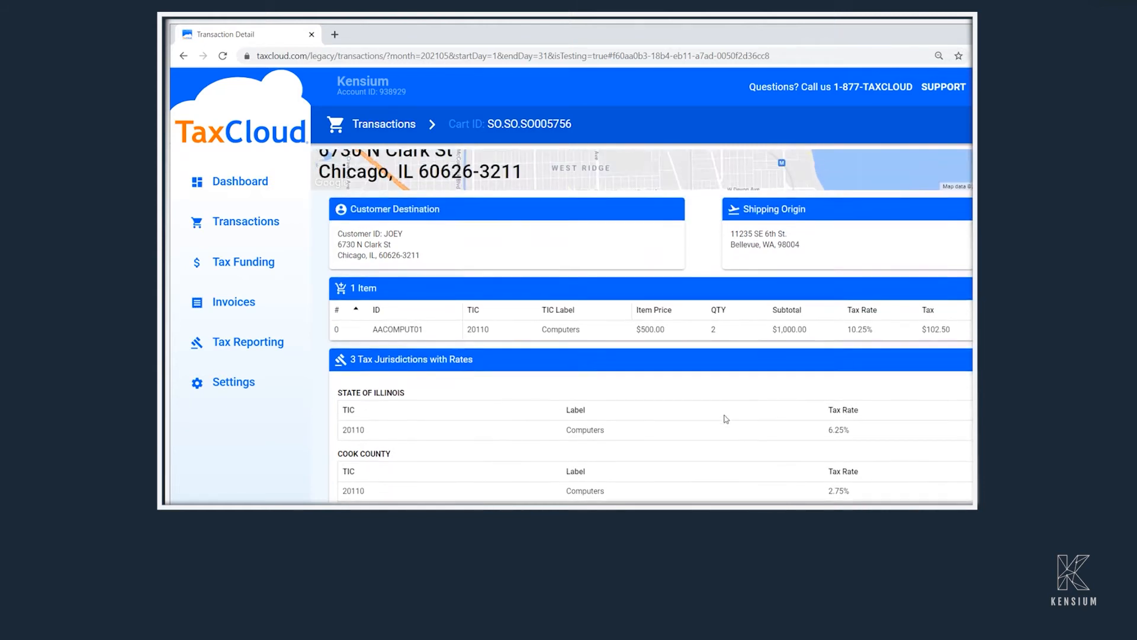
{"action": "scroll", "coordinate": [726, 419], "scroll_direction": "up", "scroll_amount": 1}
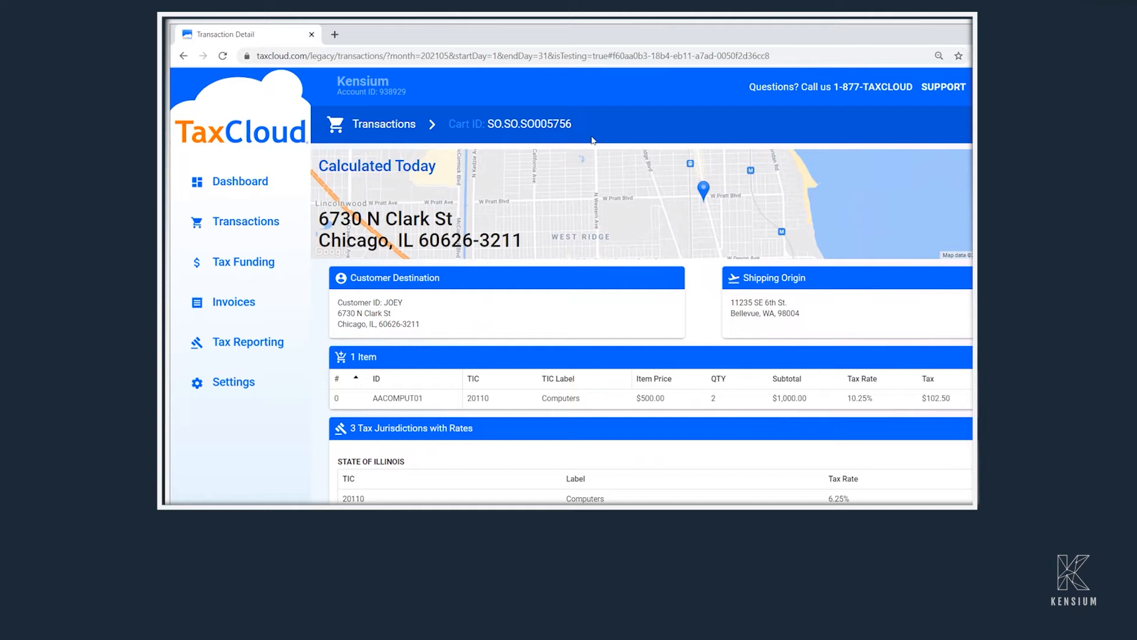
{"action": "scroll", "coordinate": [614, 320], "scroll_direction": "down", "scroll_amount": 1}
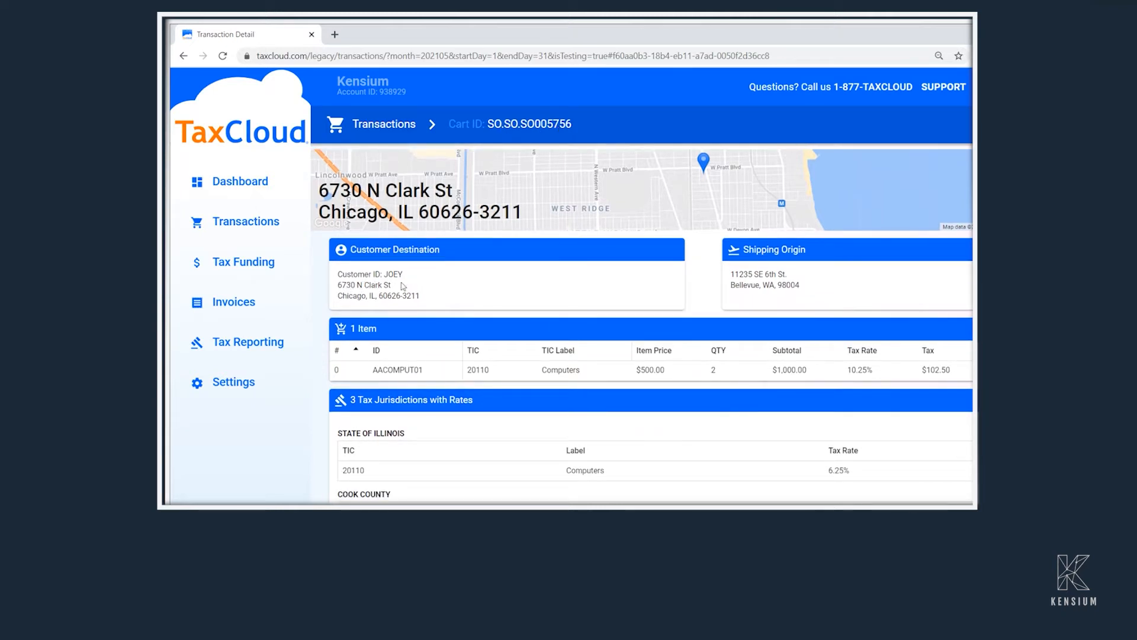
{"action": "scroll", "coordinate": [538, 296], "scroll_direction": "down", "scroll_amount": 3}
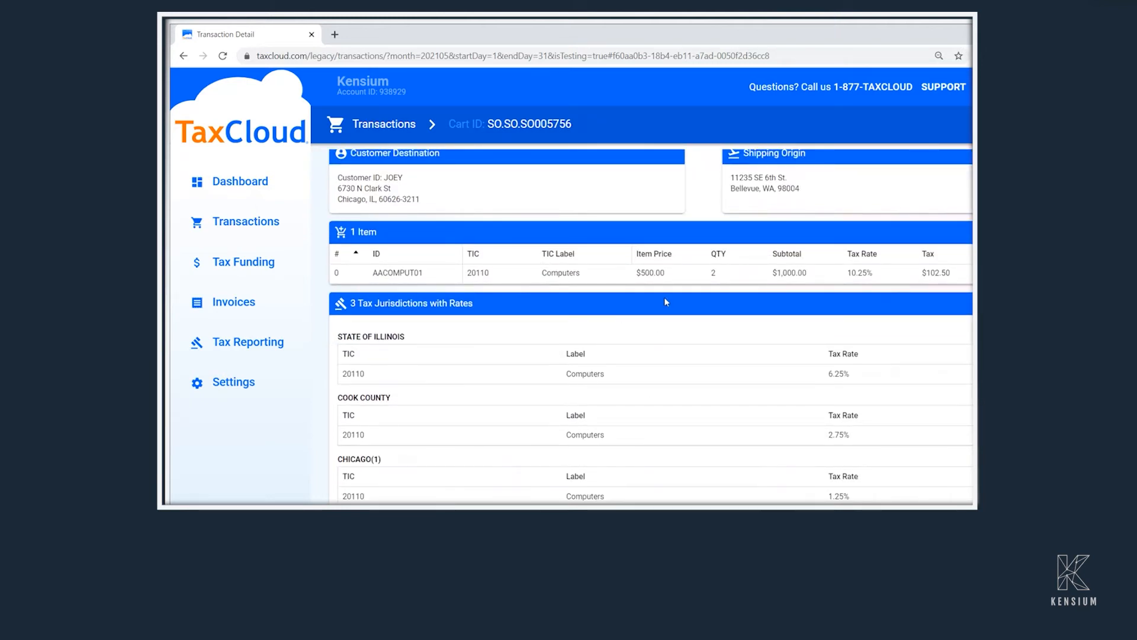
{"action": "scroll", "coordinate": [664, 299], "scroll_direction": "down", "scroll_amount": 3}
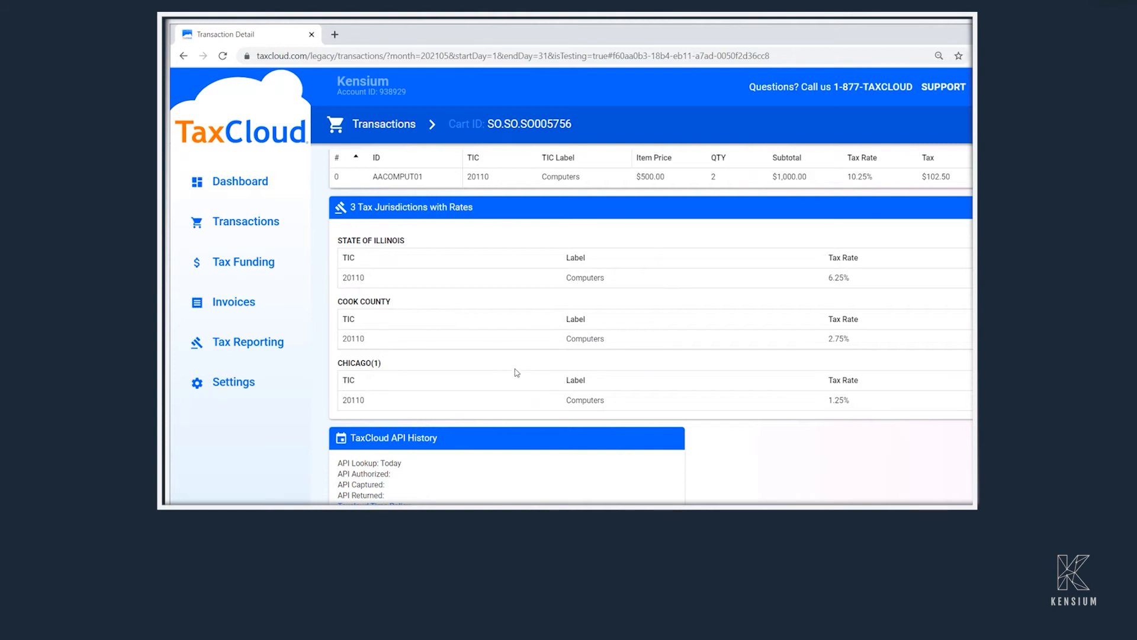
{"action": "scroll", "coordinate": [516, 372], "scroll_direction": "up", "scroll_amount": 2}
{"action": "scroll", "coordinate": [516, 371], "scroll_direction": "up", "scroll_amount": 2}
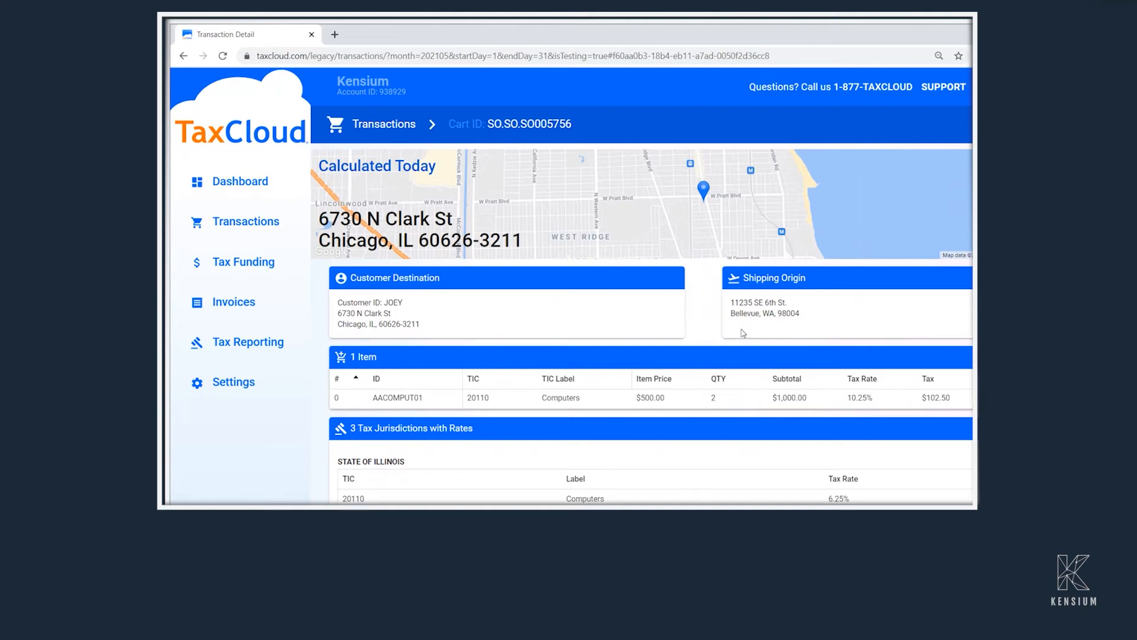
{"action": "scroll", "coordinate": [744, 332], "scroll_direction": "down", "scroll_amount": 3}
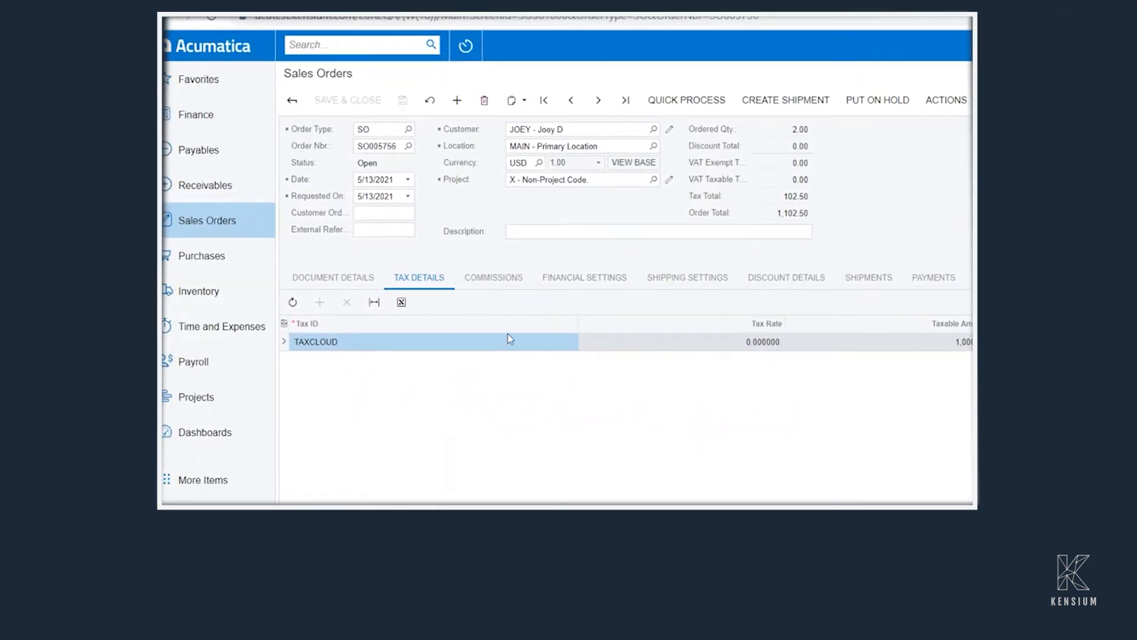
- Switch back to Acumatica and create a shipment for the sales order, dated 5/13/2021 from the RETAIL warehouse
{"action": "left_click", "coordinate": [355, 278]}
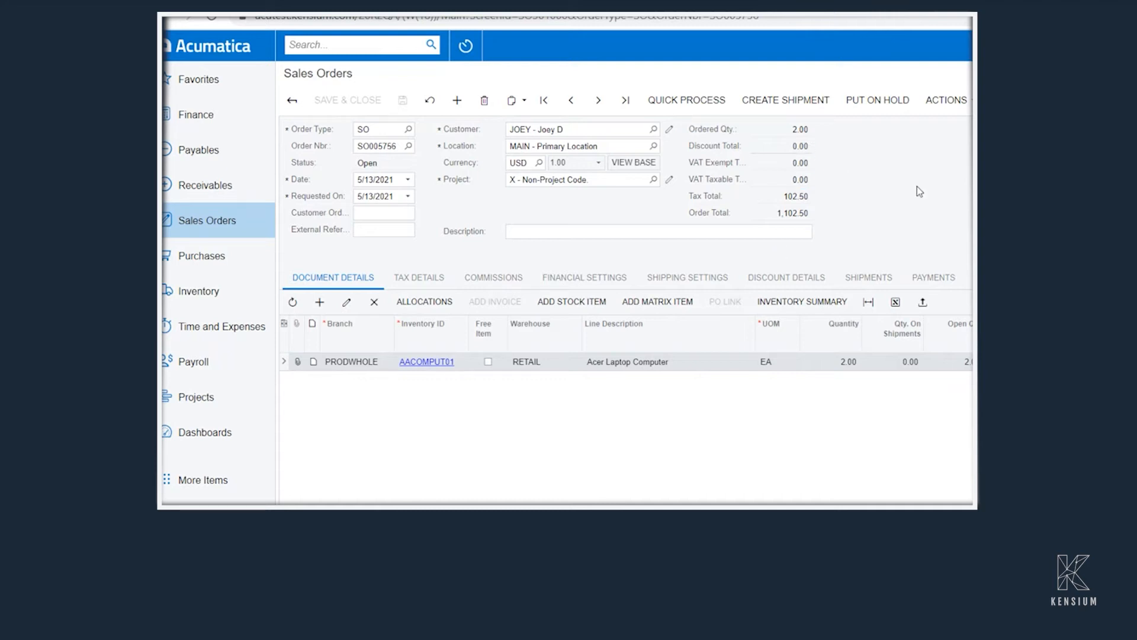
{"action": "left_click", "coordinate": [818, 99]}
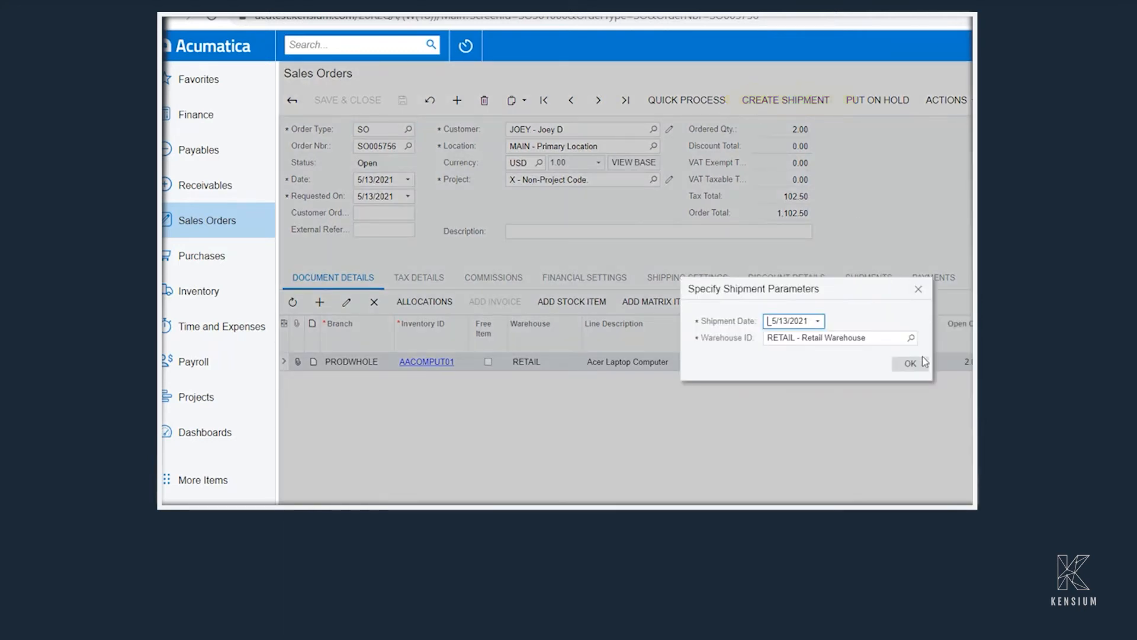
{"action": "left_click", "coordinate": [922, 362]}
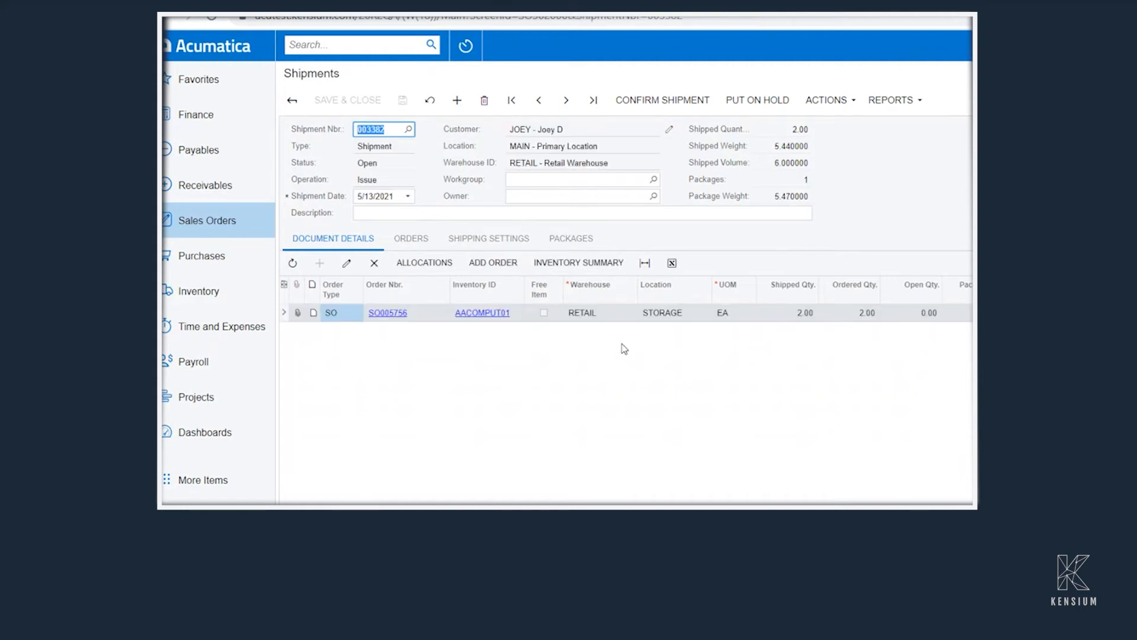
- Check the shipment's shipping settings and mark its MEDIUM package as confirmed
{"action": "left_click", "coordinate": [490, 237]}
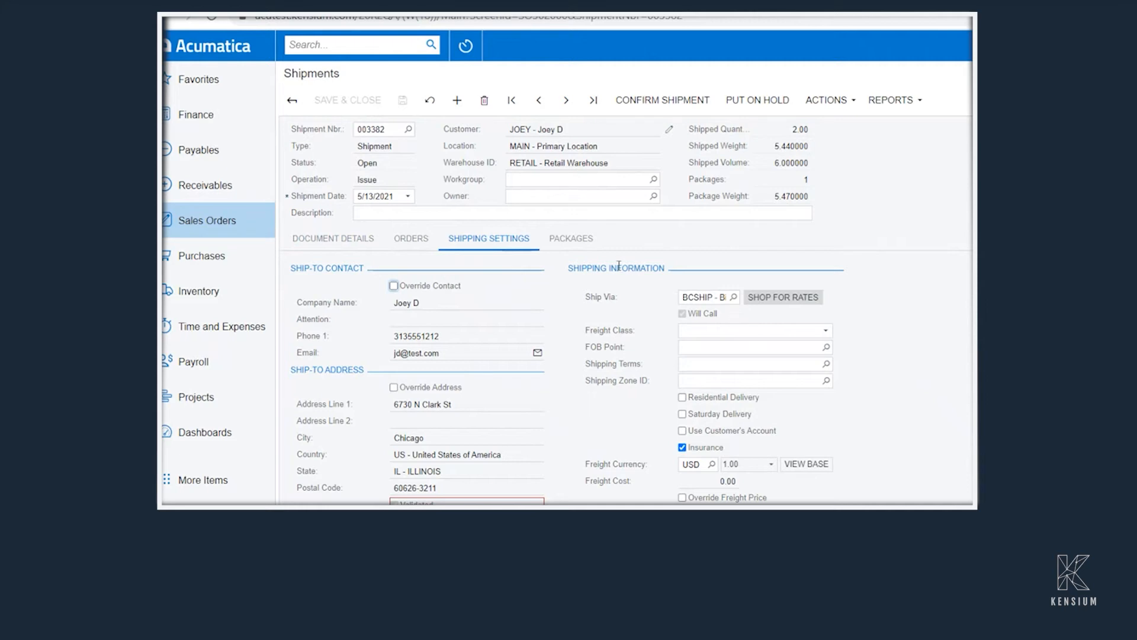
{"action": "left_click", "coordinate": [579, 247]}
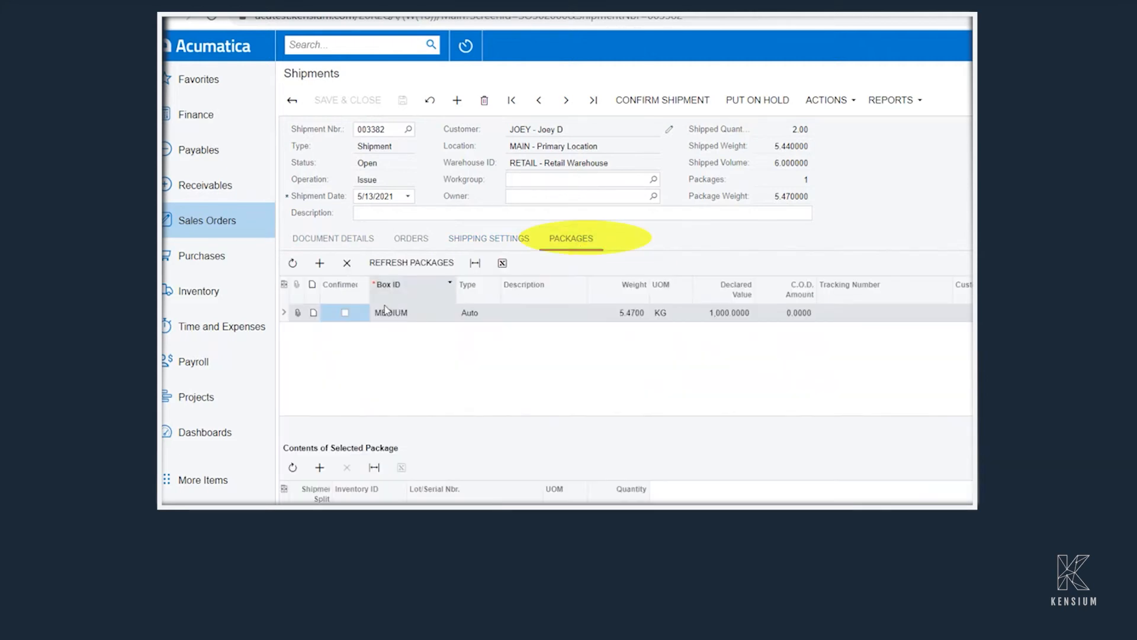
{"action": "left_click", "coordinate": [346, 314]}
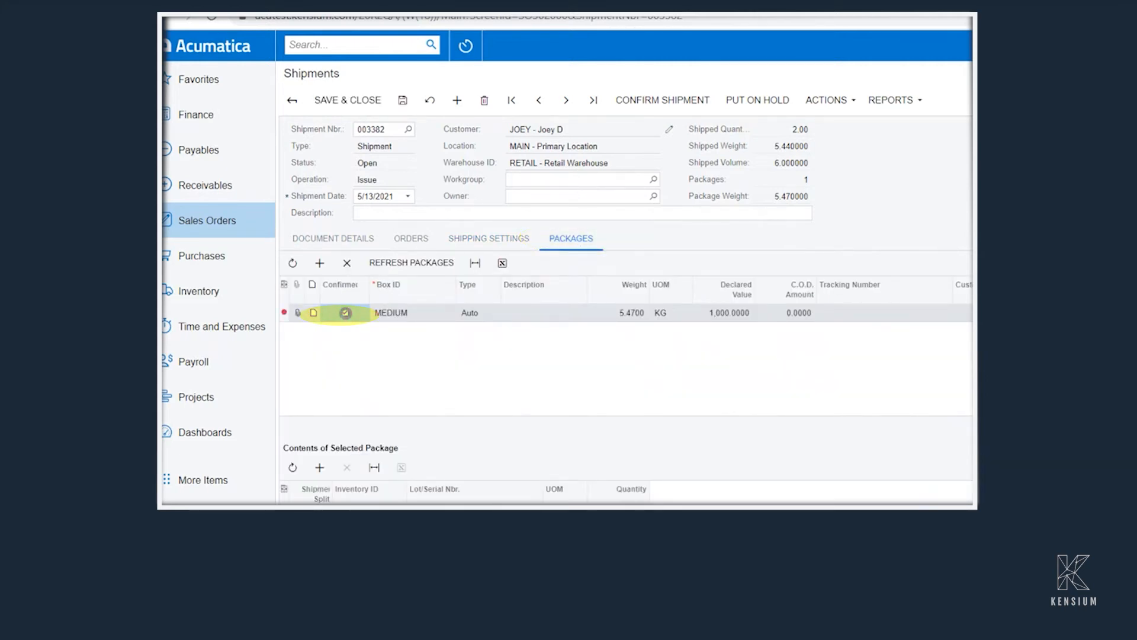
- Confirm the shipment and prepare its invoice
{"action": "left_click", "coordinate": [685, 99]}
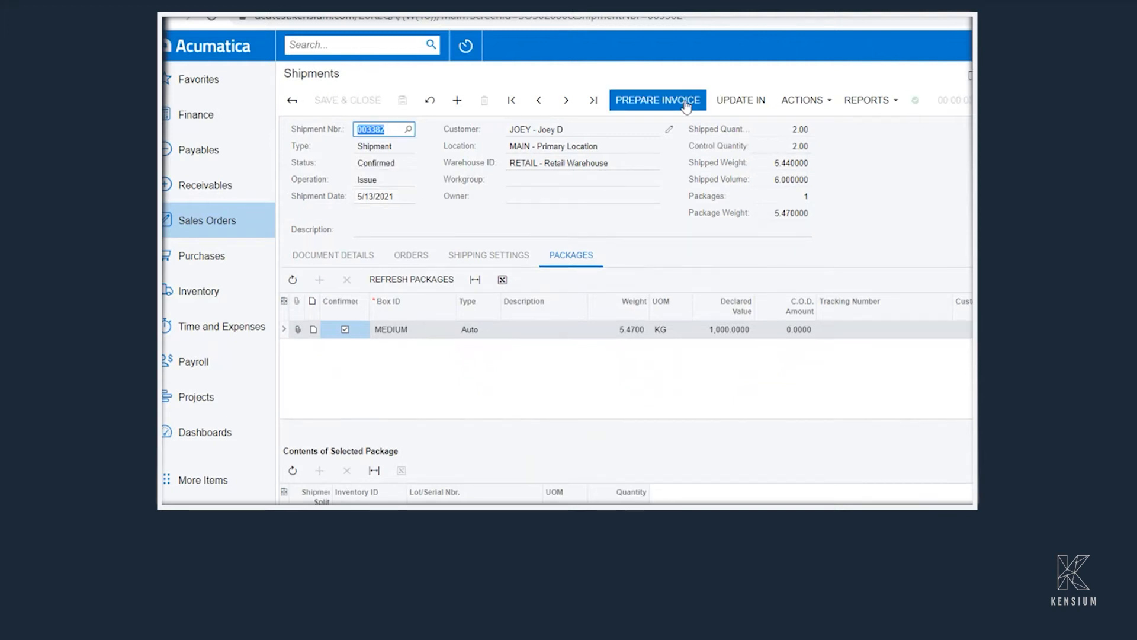
{"action": "left_click", "coordinate": [684, 100]}
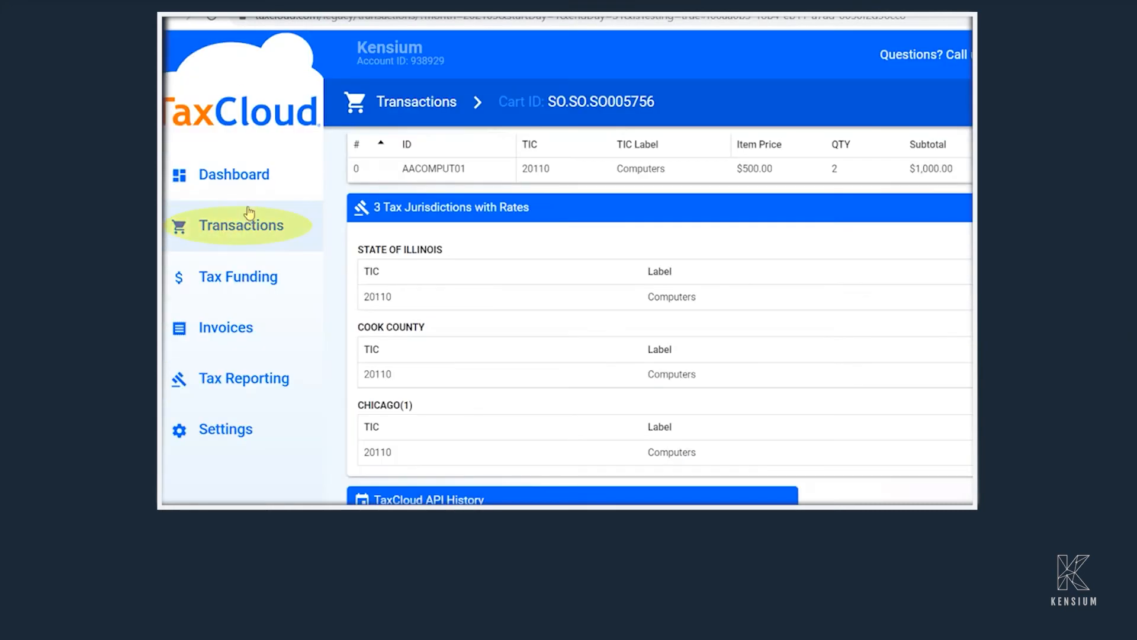
- Switch to TaxCloud, reload the transactions list and open the customer's authorized invoice transaction to review its tax details
{"action": "left_click", "coordinate": [249, 213]}
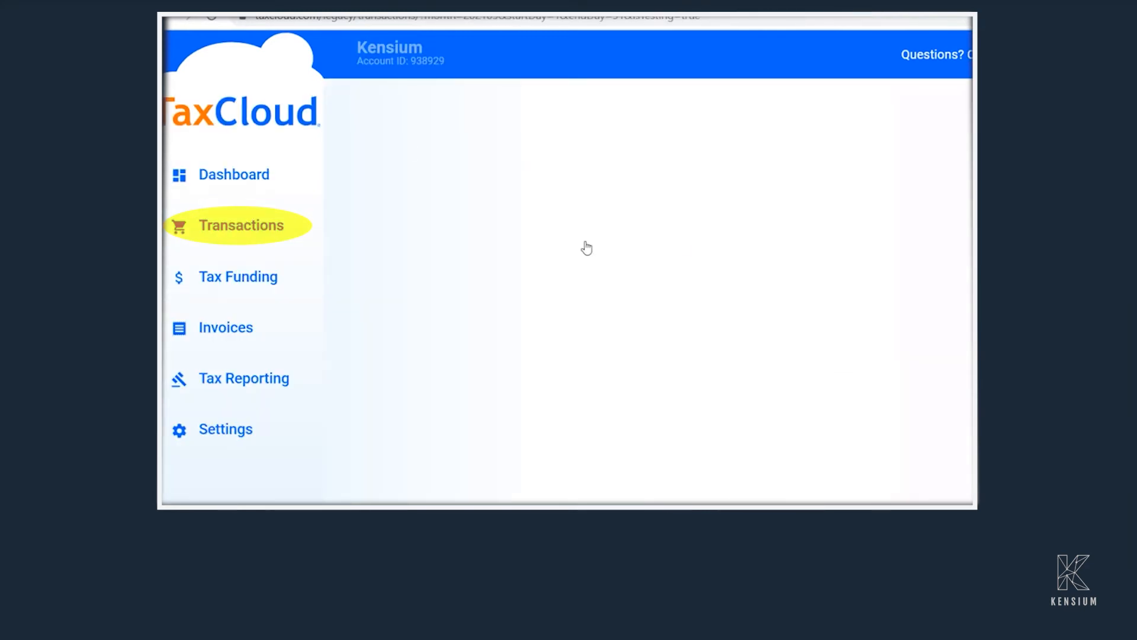
{"action": "scroll", "coordinate": [560, 240], "scroll_direction": "down", "scroll_amount": 3}
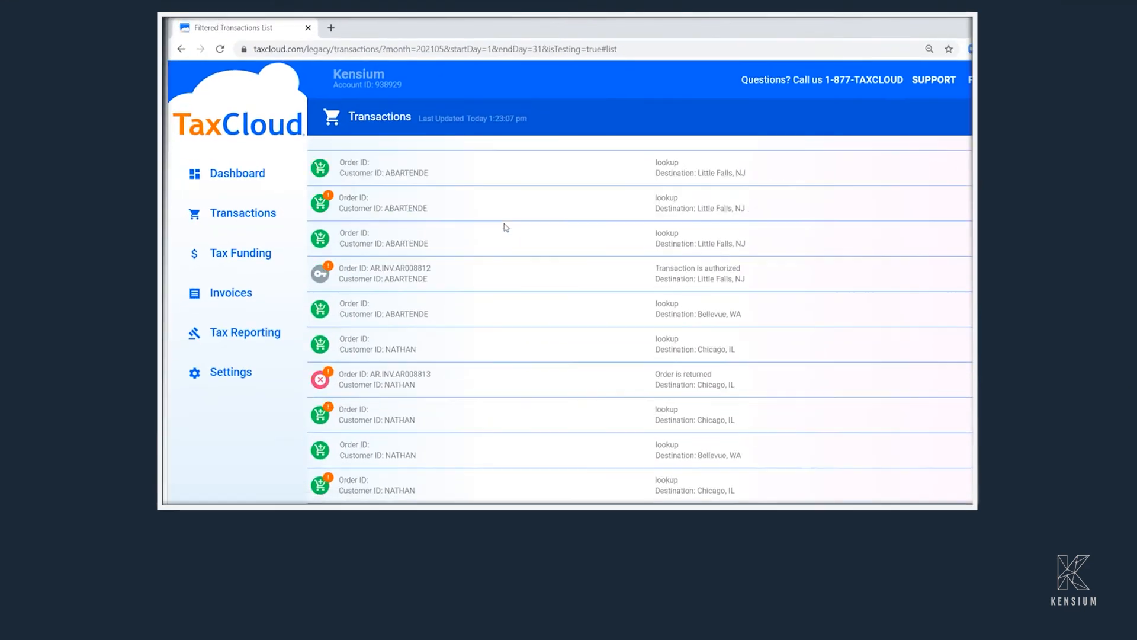
{"action": "scroll", "coordinate": [505, 227], "scroll_direction": "down", "scroll_amount": 1}
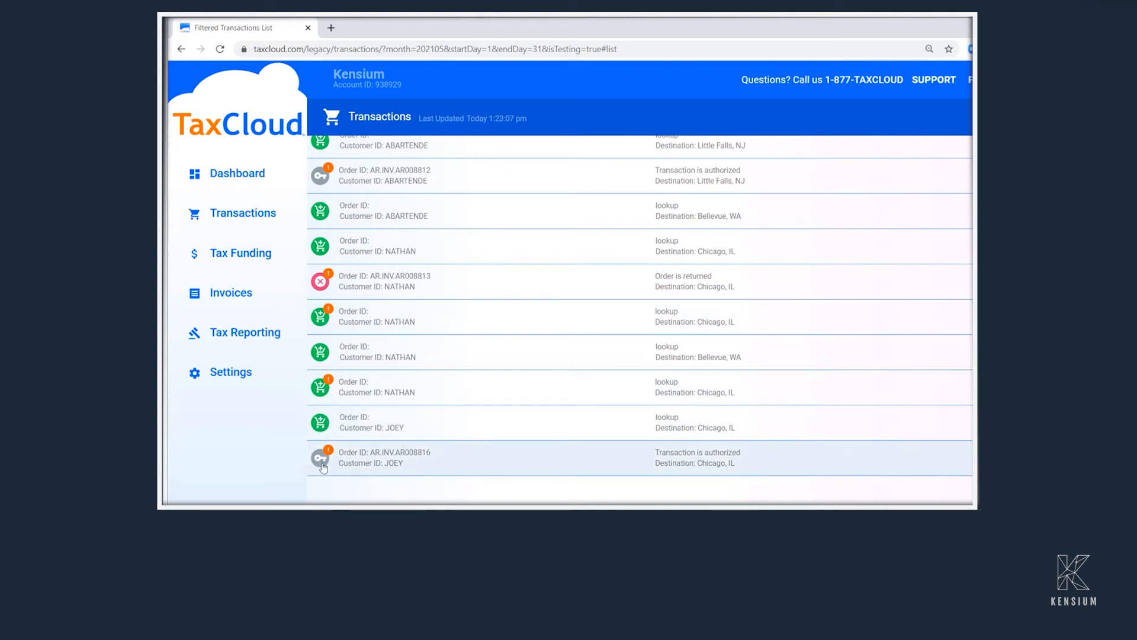
{"action": "left_click", "coordinate": [427, 461]}
{"action": "scroll", "coordinate": [563, 356], "scroll_direction": "down", "scroll_amount": 3}
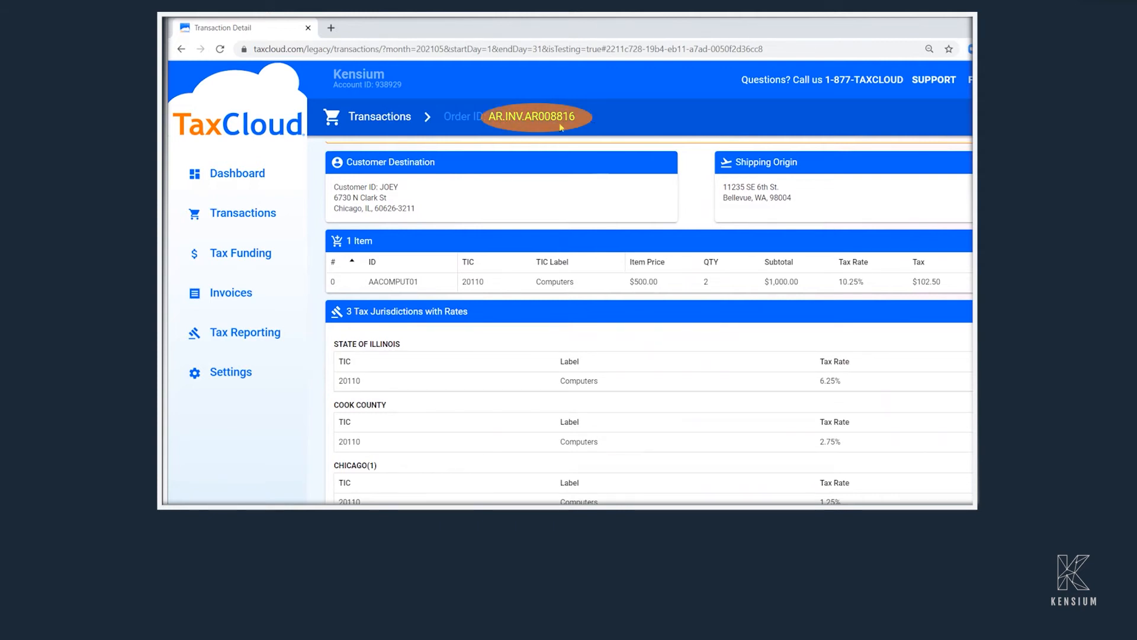
- Check the transaction's TaxCloud API history, switch back to Acumatica and release the invoice
{"action": "scroll", "coordinate": [561, 331], "scroll_direction": "down", "scroll_amount": 2}
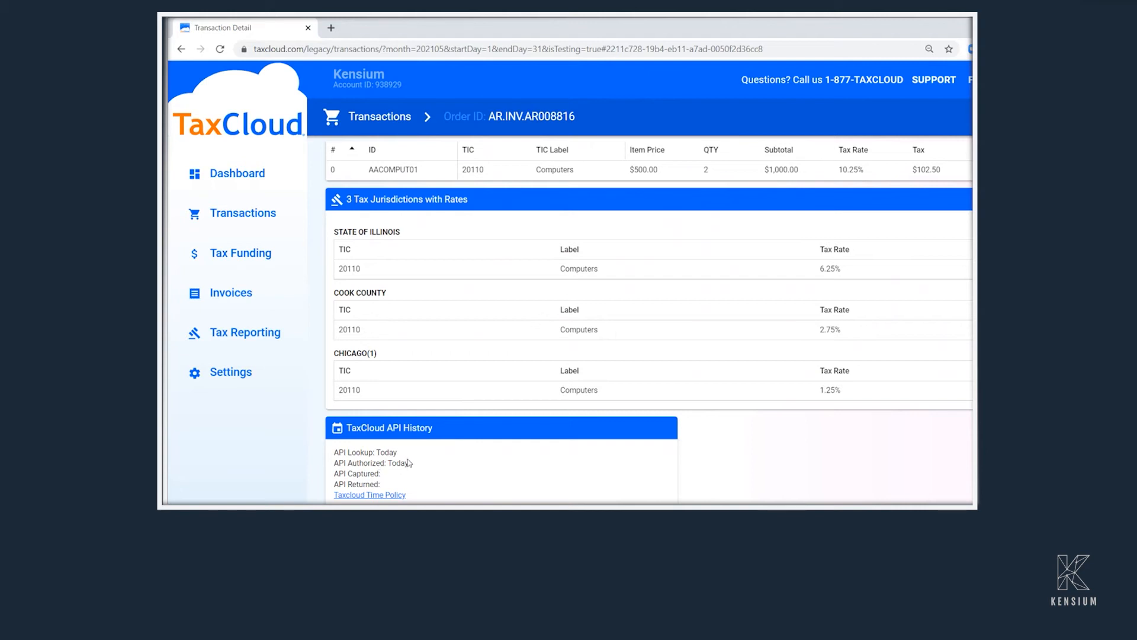
{"action": "left_click", "coordinate": [479, 527]}
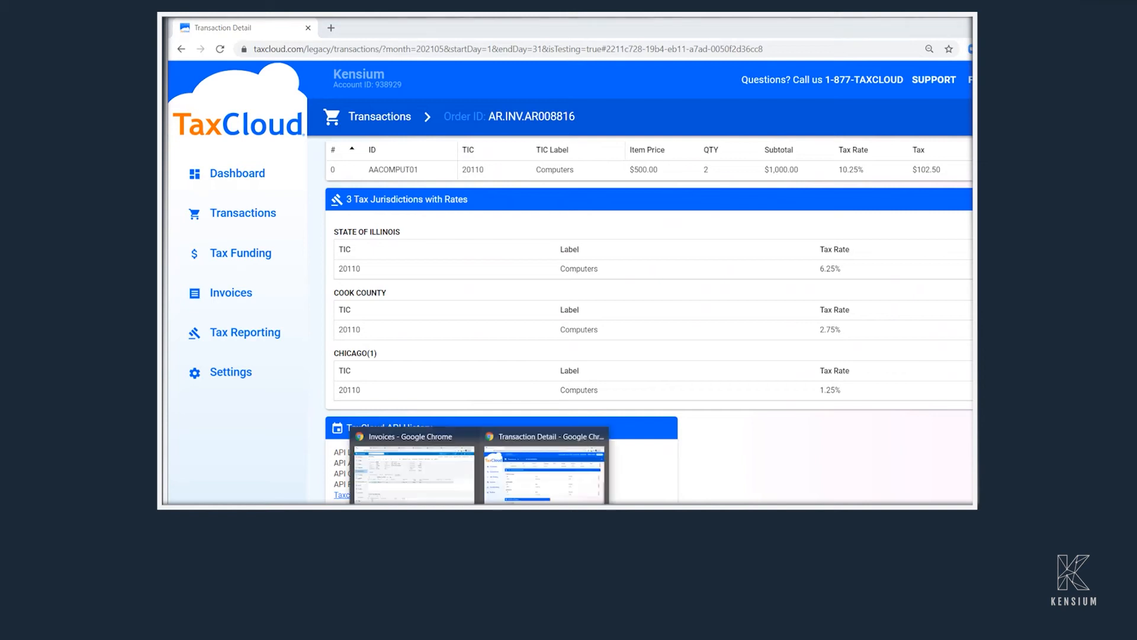
{"action": "left_click", "coordinate": [745, 449]}
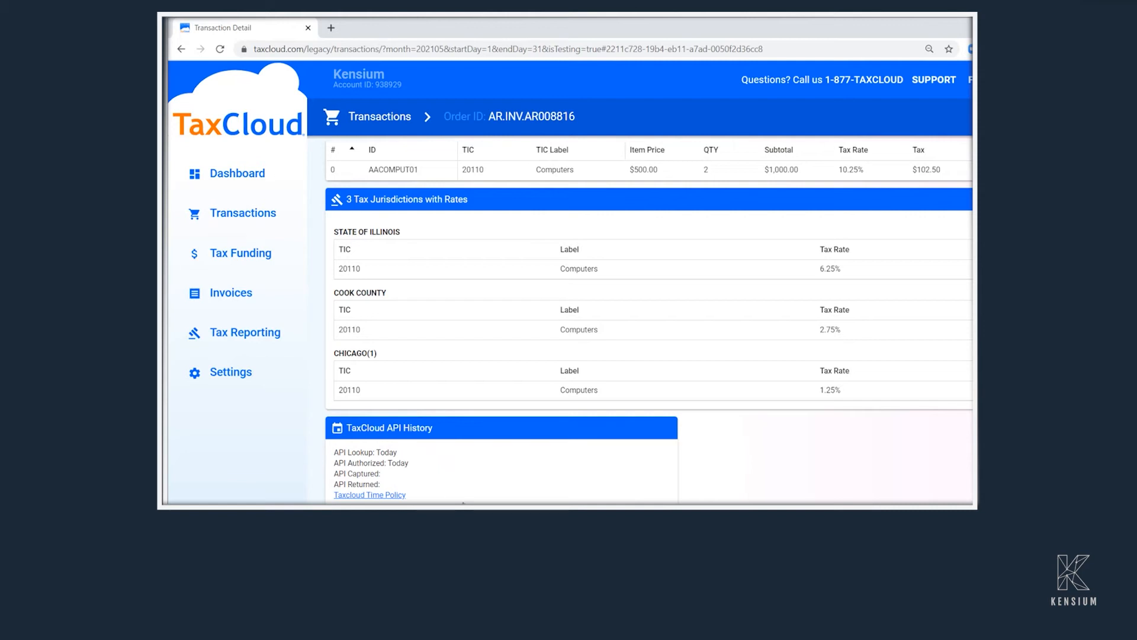
{"action": "left_click", "coordinate": [479, 524]}
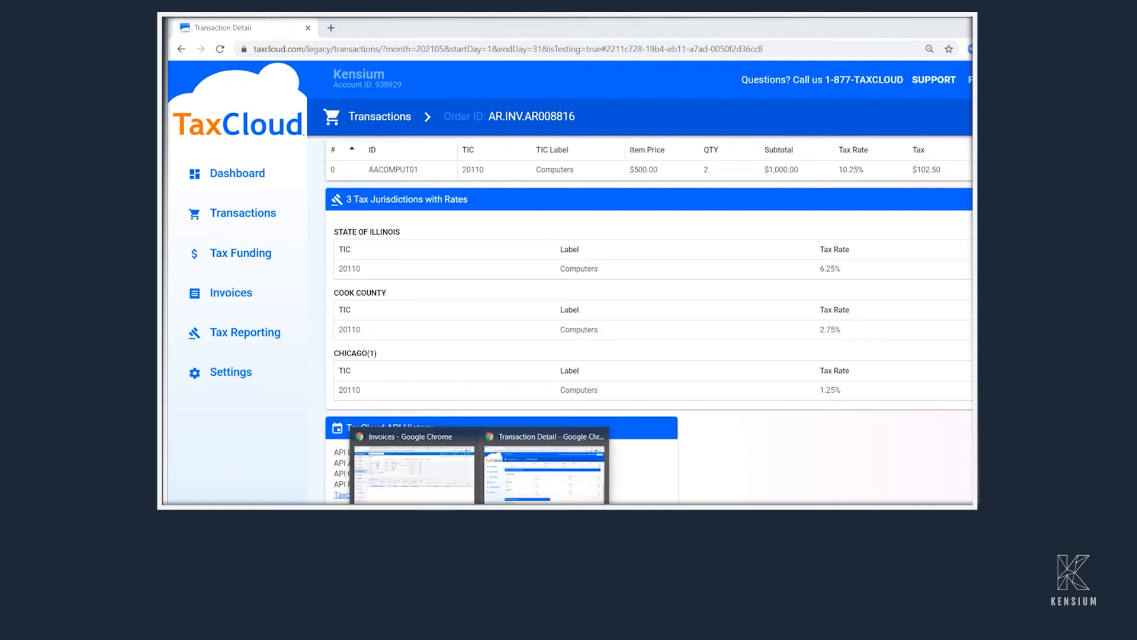
{"action": "left_click", "coordinate": [428, 468]}
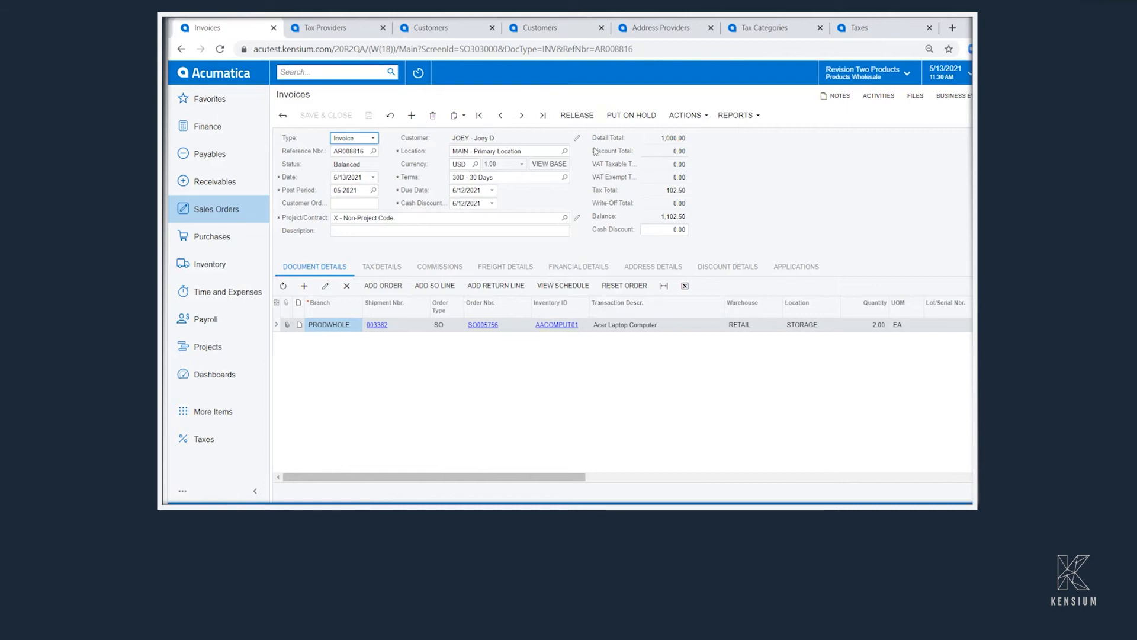
{"action": "left_click", "coordinate": [585, 119]}
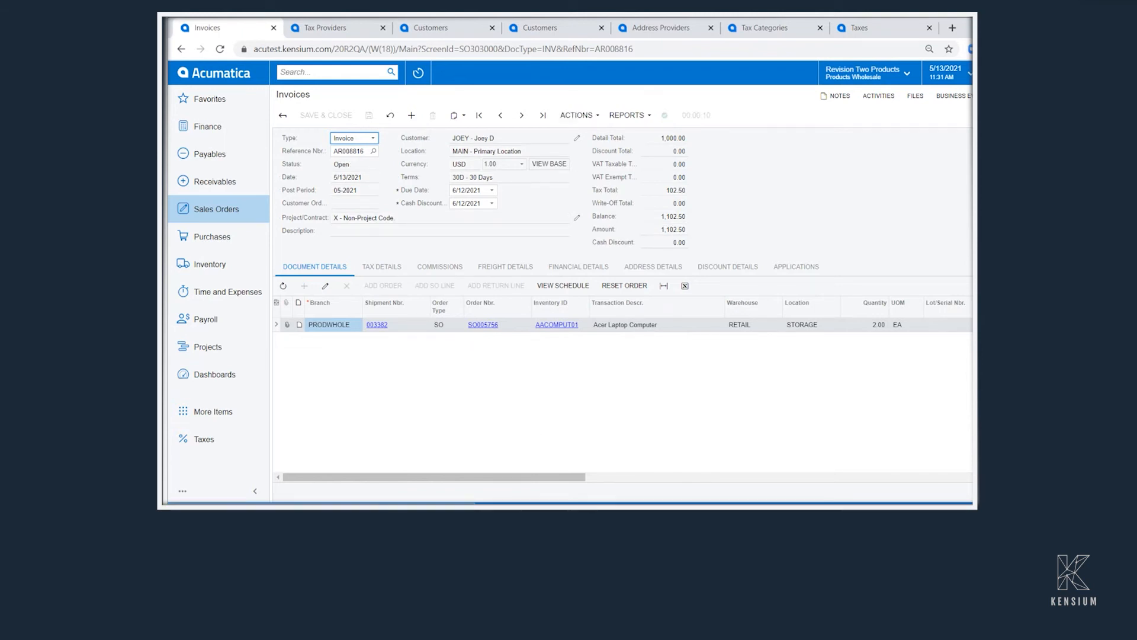
- Switch to TaxCloud and reload the transactions list to check the status of the released invoice
{"action": "mouse_move", "coordinate": [480, 504]}
{"action": "left_click", "coordinate": [539, 471]}
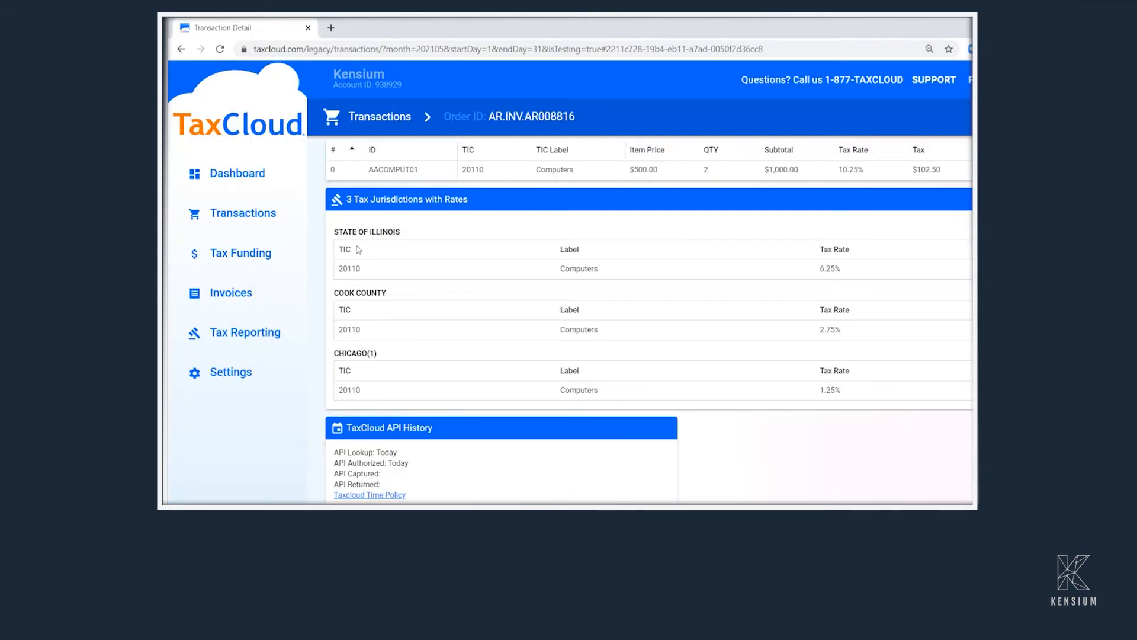
{"action": "left_click", "coordinate": [182, 49]}
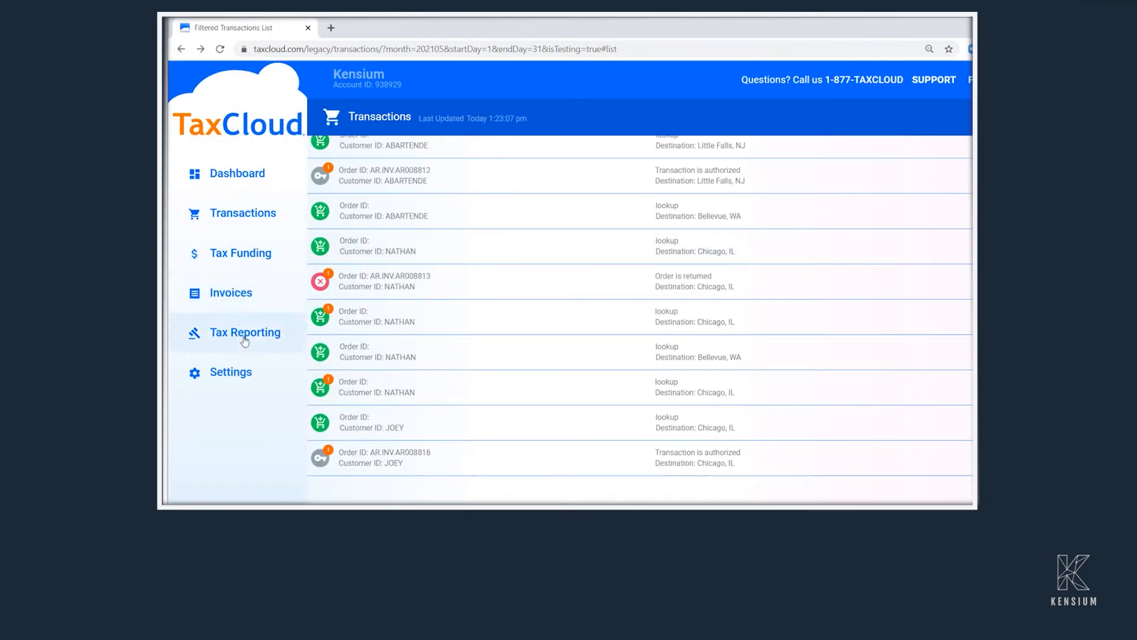
{"action": "left_click", "coordinate": [254, 218]}
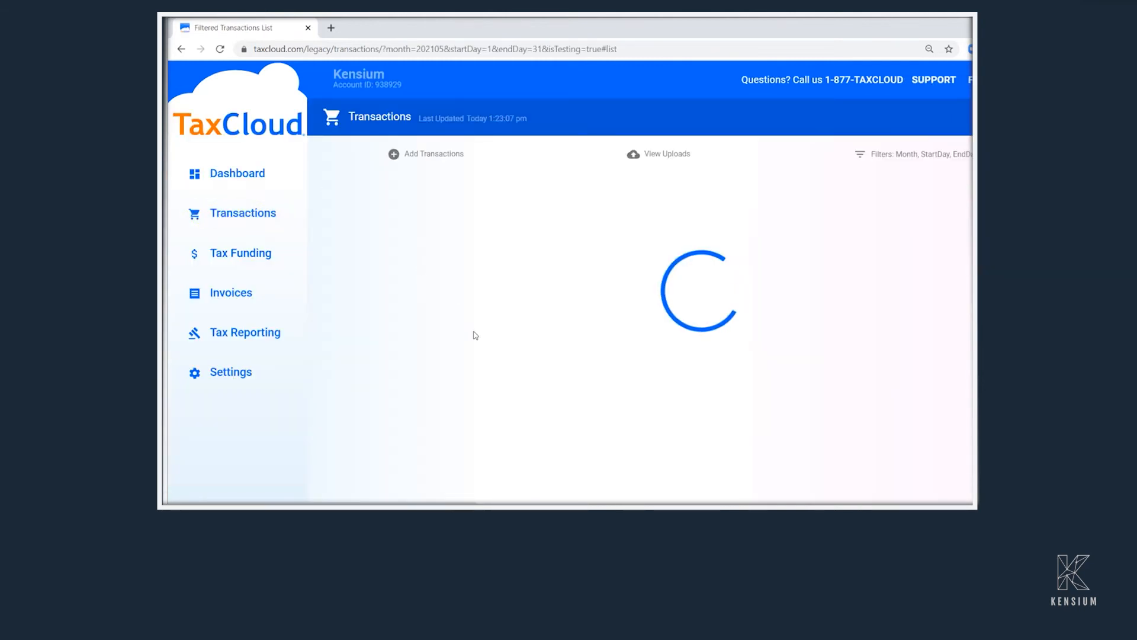
{"action": "scroll", "coordinate": [469, 327], "scroll_direction": "down", "scroll_amount": 2}
{"action": "scroll", "coordinate": [468, 328], "scroll_direction": "up", "scroll_amount": 1}
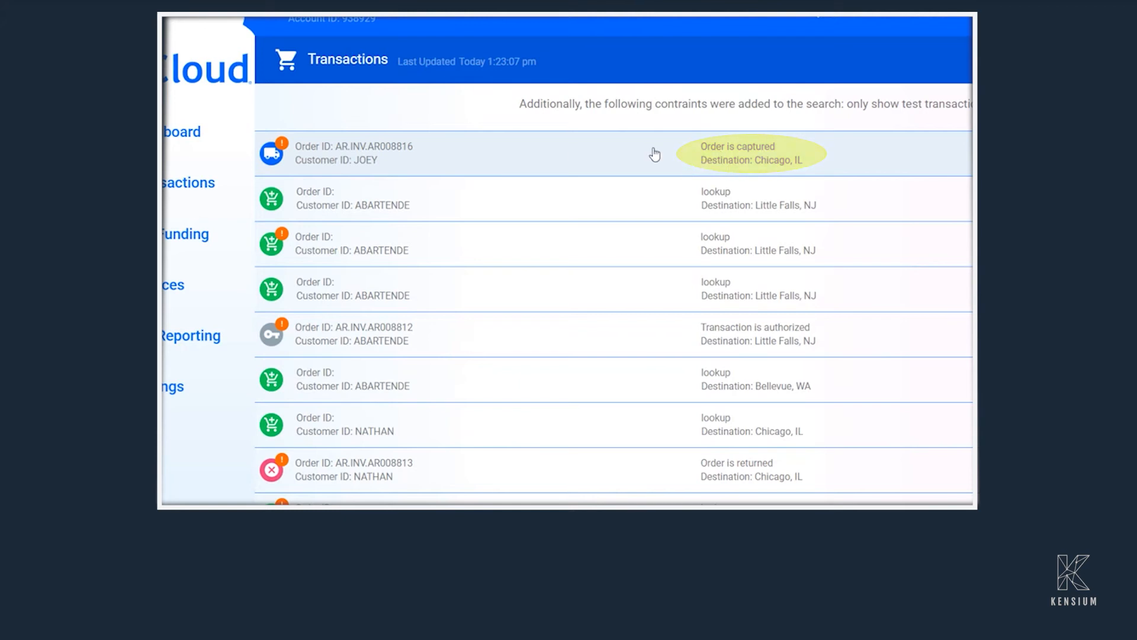
- Open the released invoice's transaction and review its destination, item, tax jurisdiction rates and API history
{"action": "left_click", "coordinate": [504, 157]}
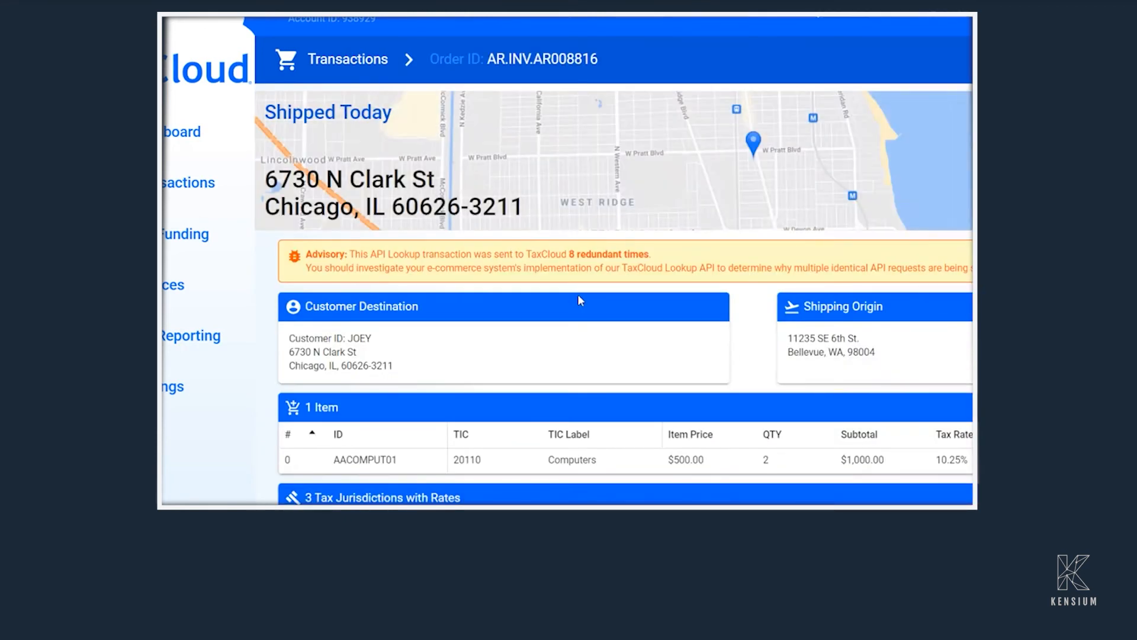
{"action": "scroll", "coordinate": [577, 293], "scroll_direction": "down", "scroll_amount": 2}
{"action": "scroll", "coordinate": [578, 295], "scroll_direction": "down", "scroll_amount": 2}
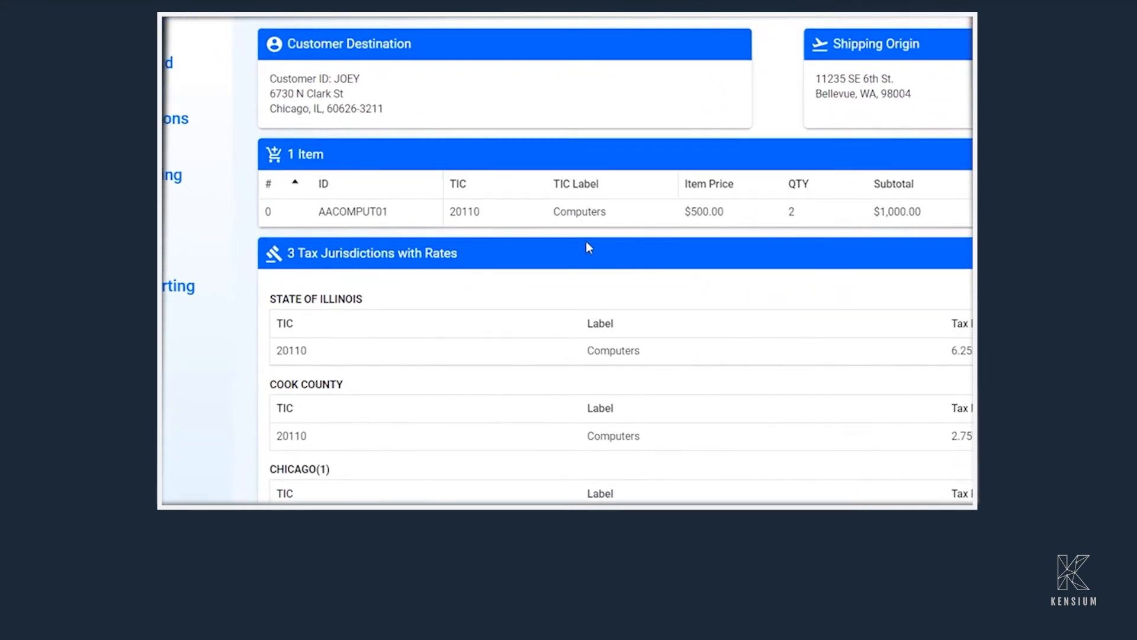
{"action": "scroll", "coordinate": [589, 223], "scroll_direction": "down", "scroll_amount": 3}
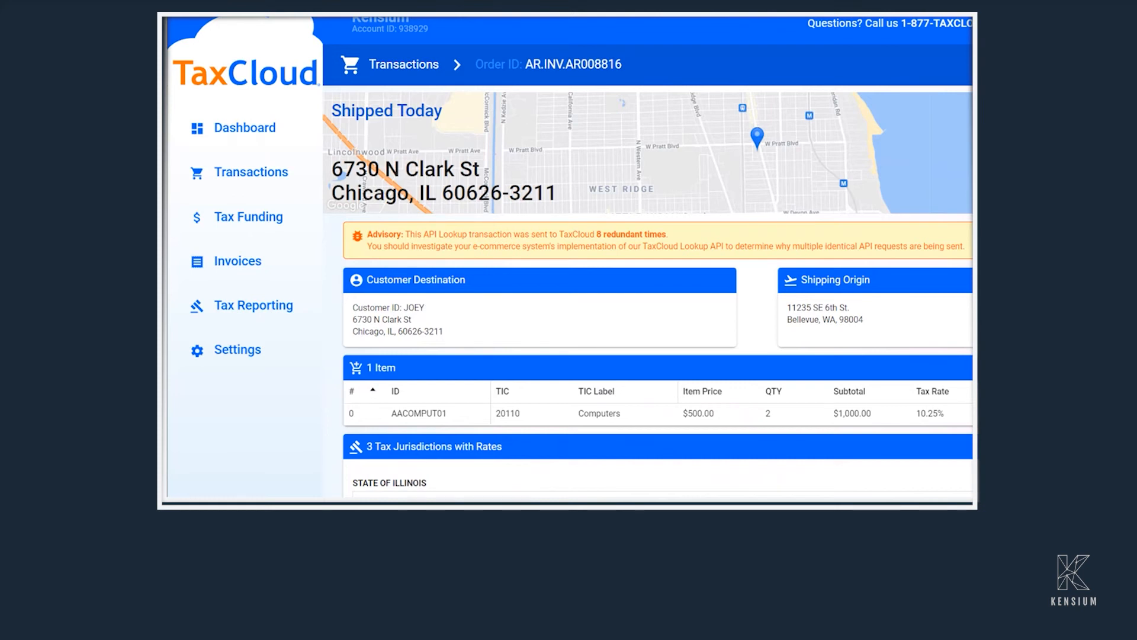
- Switch to Acumatica and start a new sales order with order type RC (Return for Credit)
{"action": "left_click", "coordinate": [478, 468]}
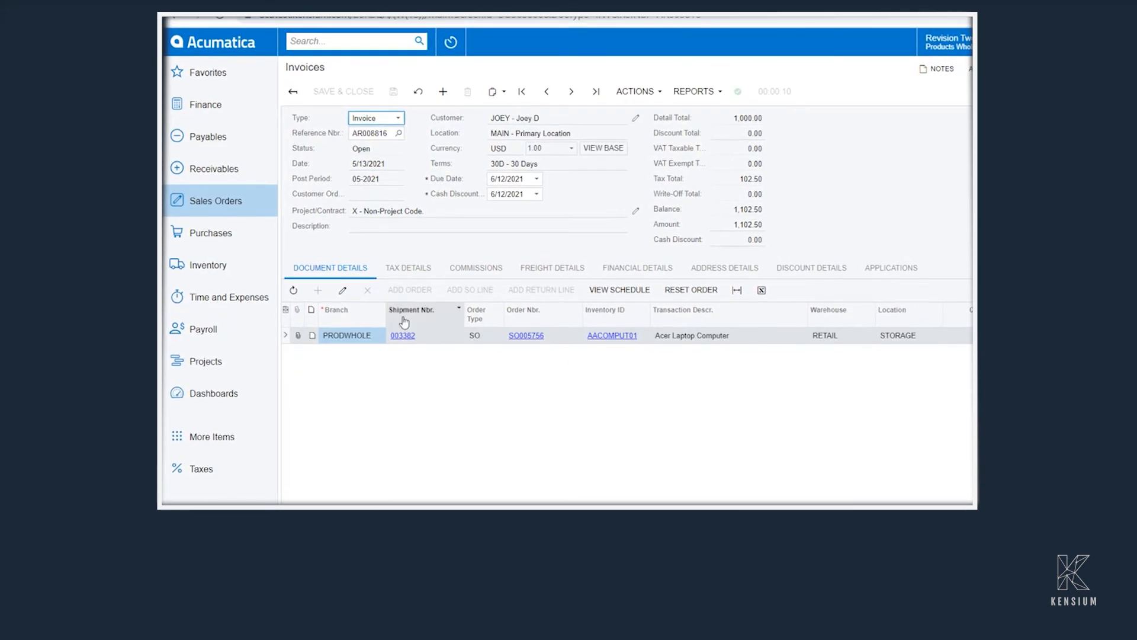
{"action": "left_click", "coordinate": [201, 197]}
{"action": "left_click", "coordinate": [337, 128]}
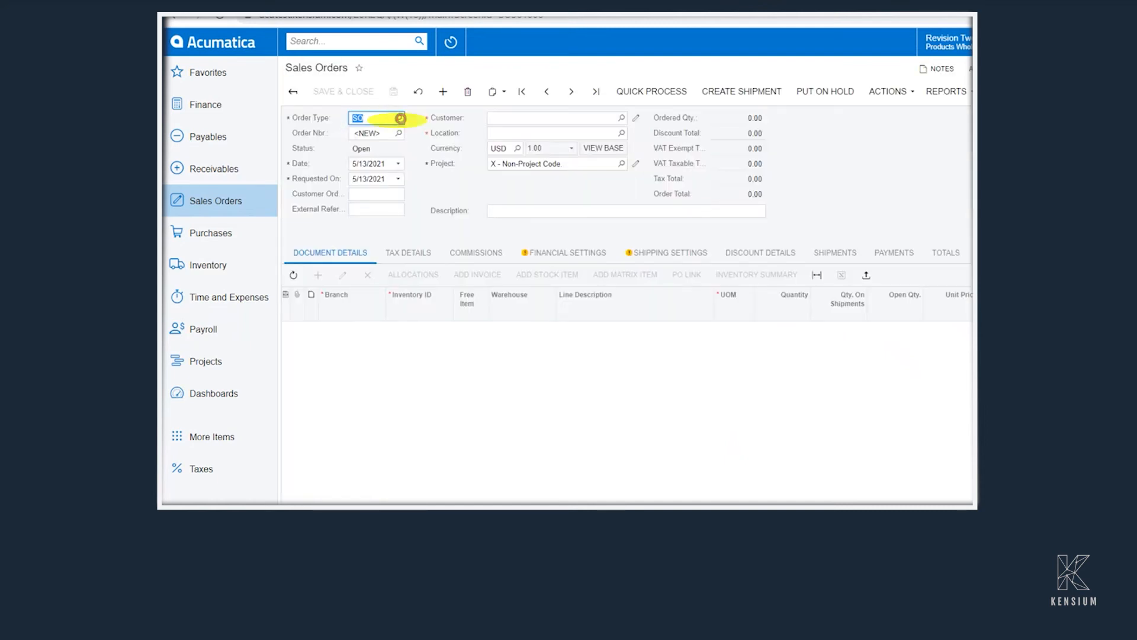
{"action": "left_click", "coordinate": [399, 117]}
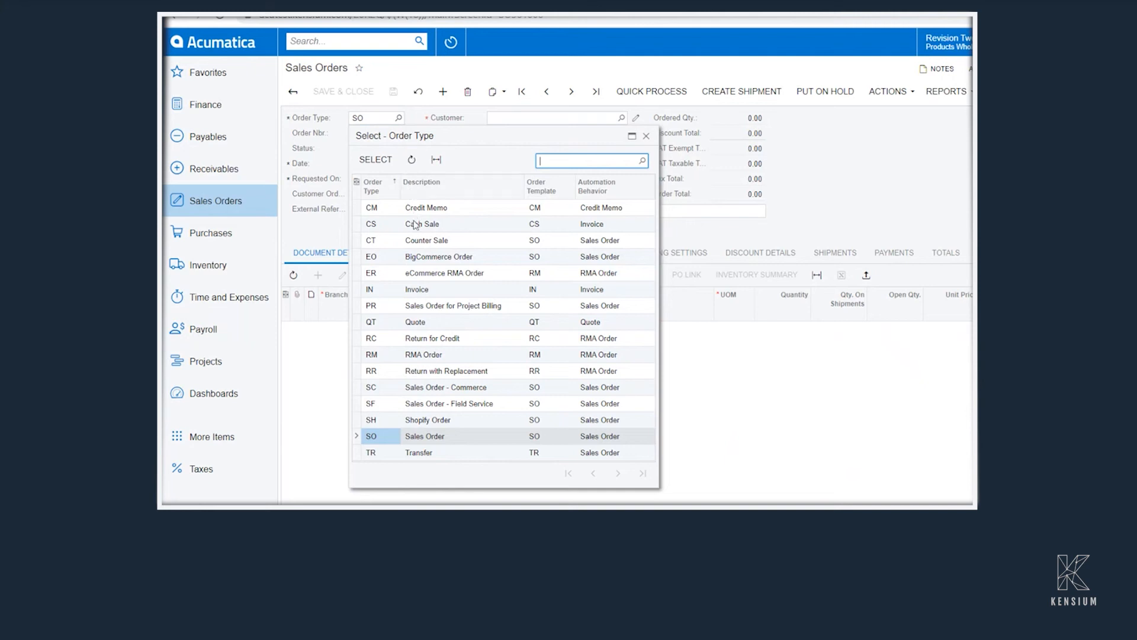
{"action": "left_click", "coordinate": [395, 341]}
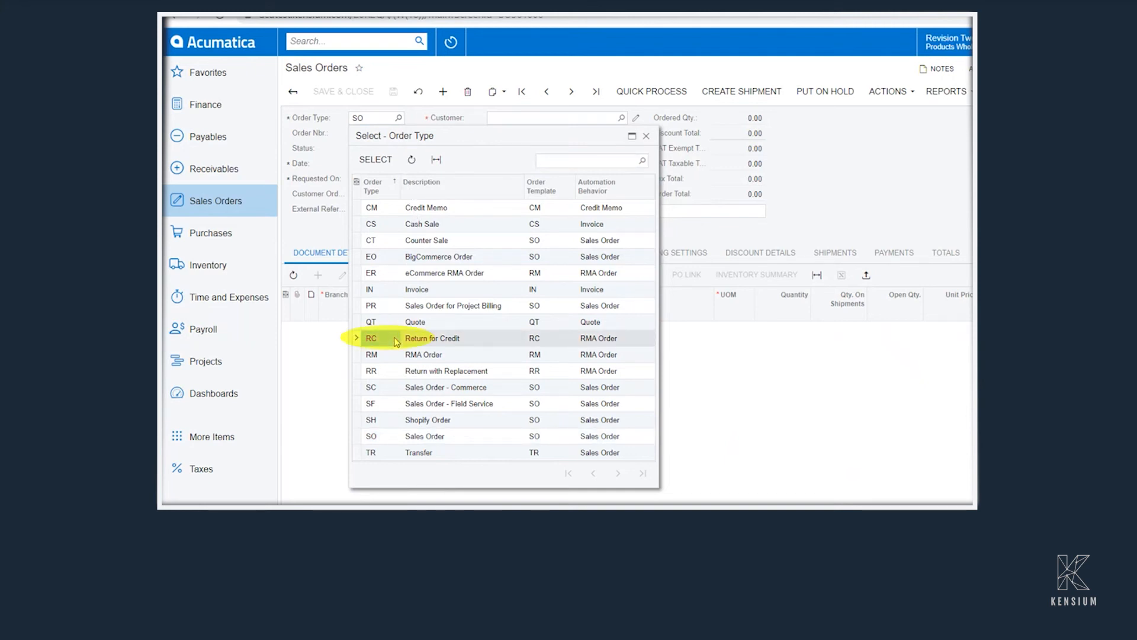
{"action": "double_click", "coordinate": [397, 342]}
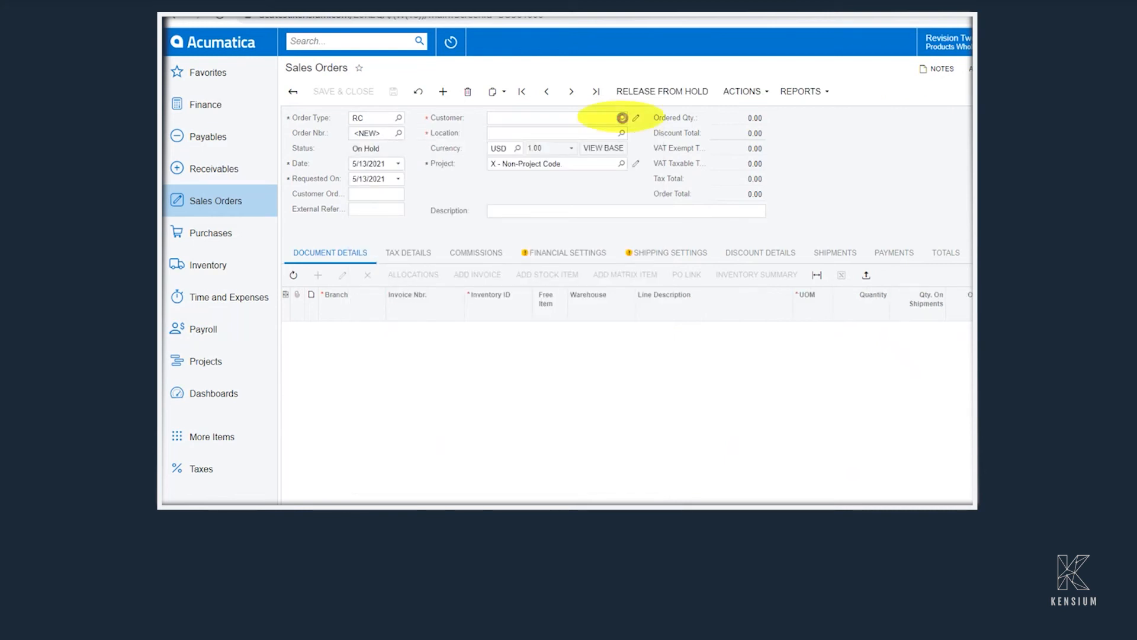
- Search the customer list by the customer's first name and assign that customer to the return order
{"action": "left_click", "coordinate": [622, 118]}
{"action": "type", "text": "joey"}
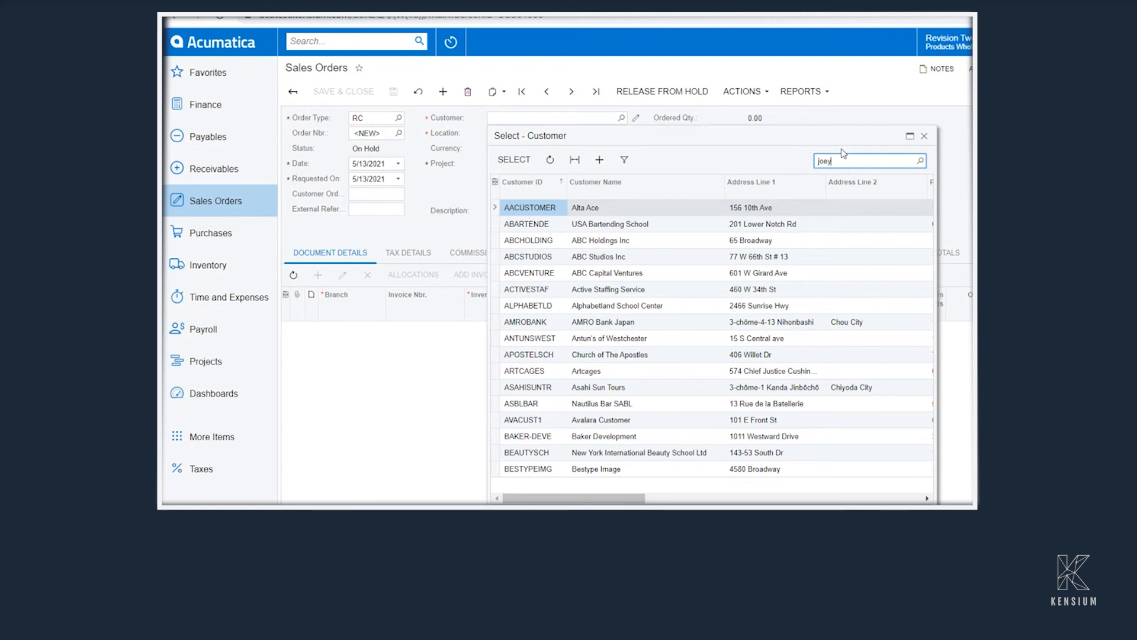
{"action": "left_click", "coordinate": [524, 206]}
{"action": "double_click", "coordinate": [524, 206]}
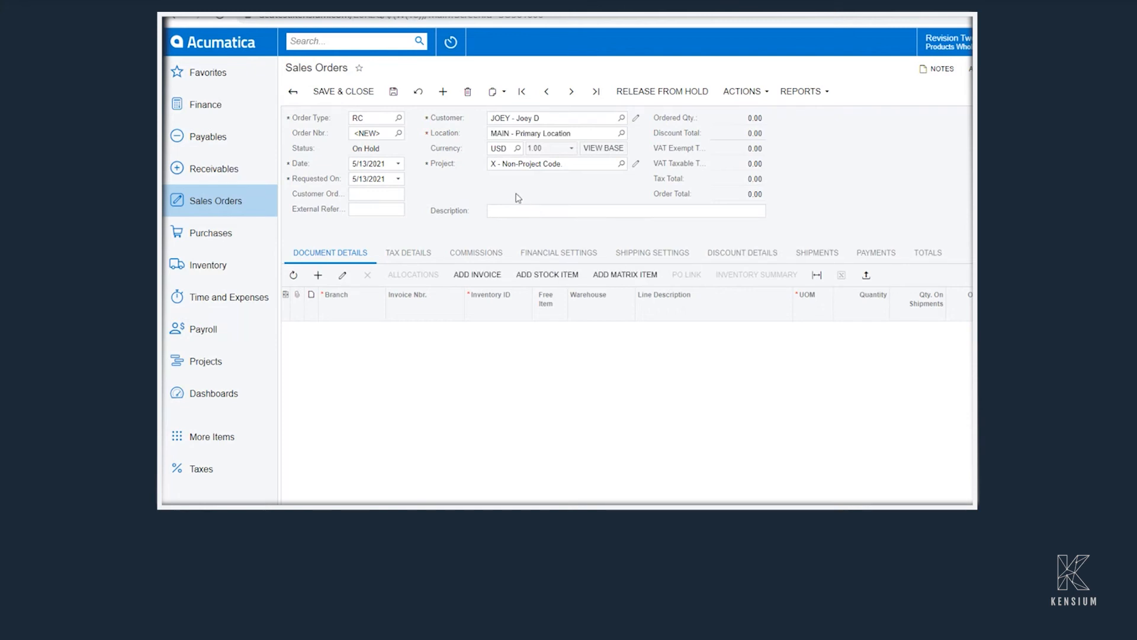
- Add the Acer Laptop Computer line from the customer's released invoice to the return order
{"action": "left_click", "coordinate": [471, 273]}
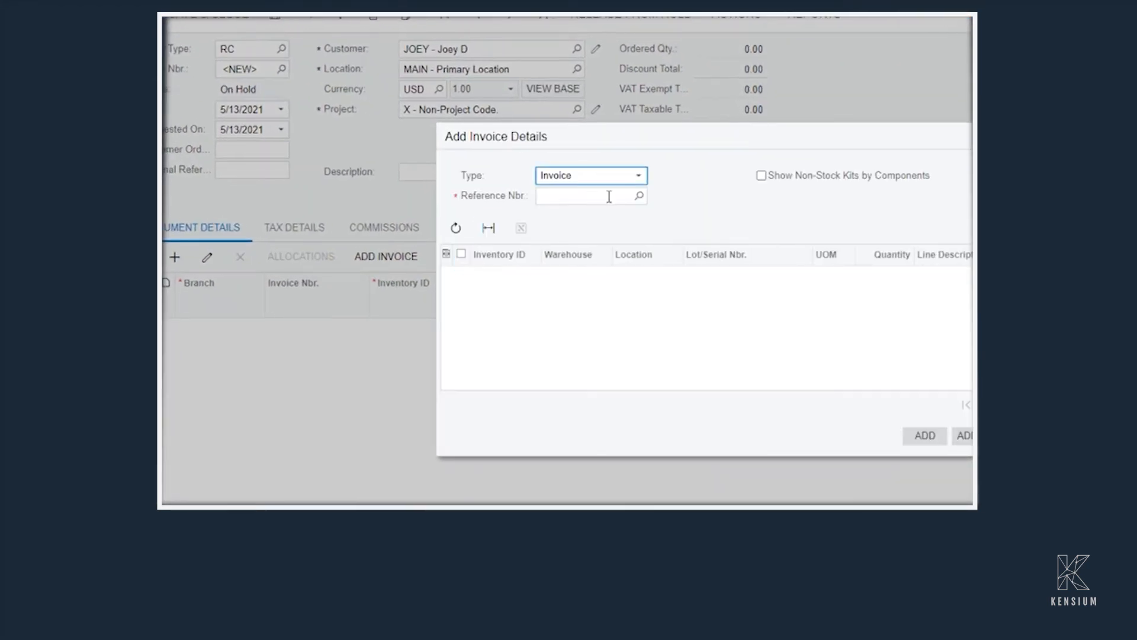
{"action": "left_click", "coordinate": [640, 196]}
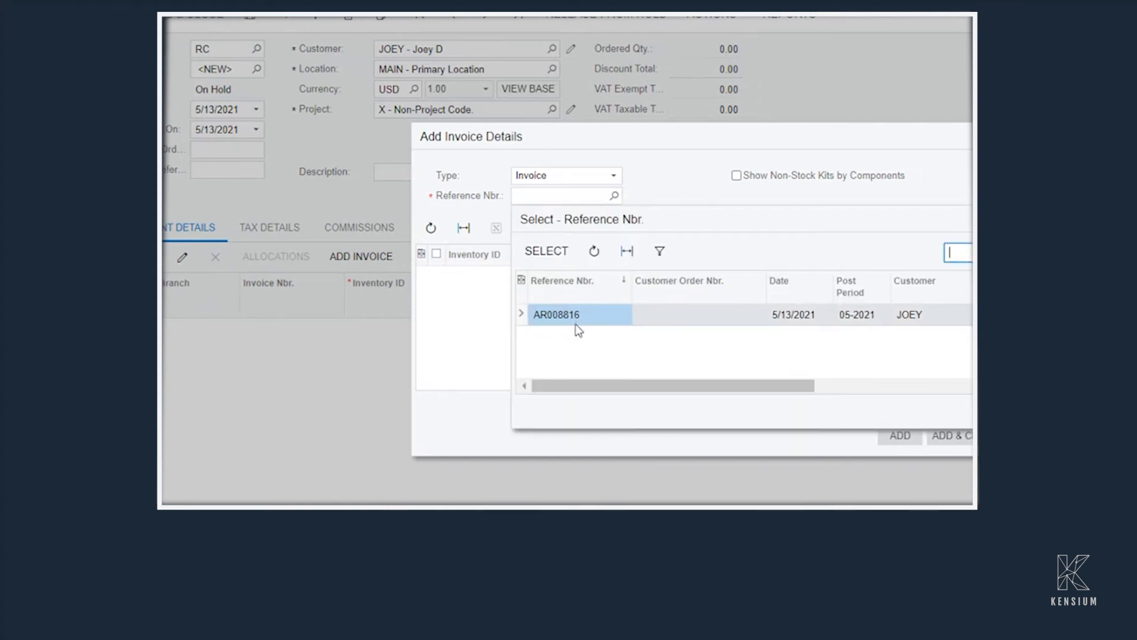
{"action": "left_click", "coordinate": [502, 320]}
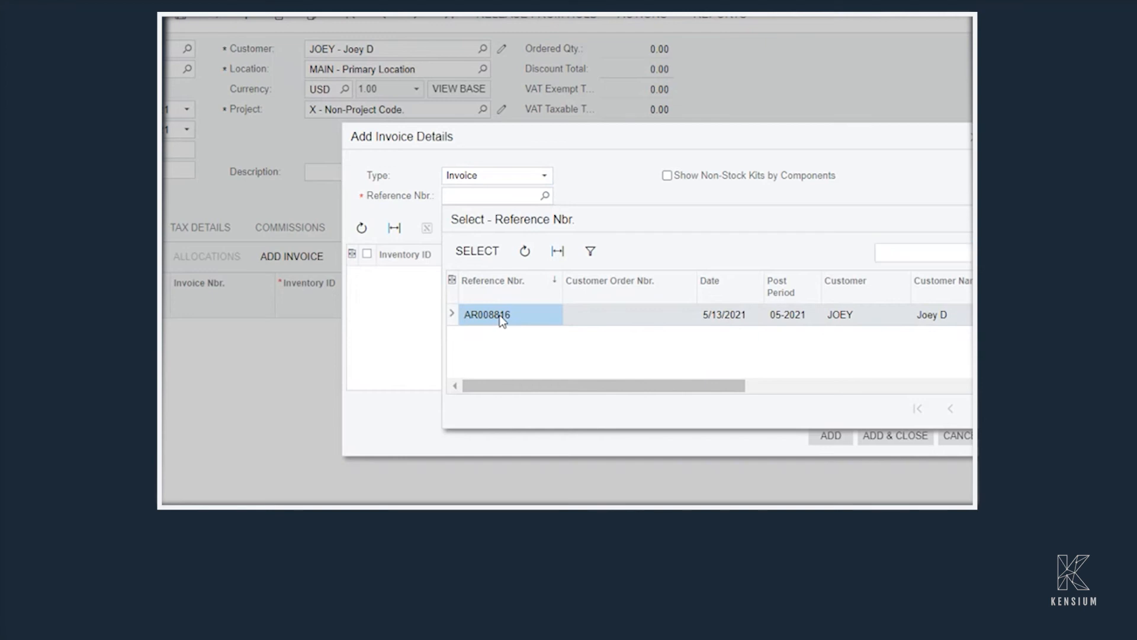
{"action": "double_click", "coordinate": [501, 317]}
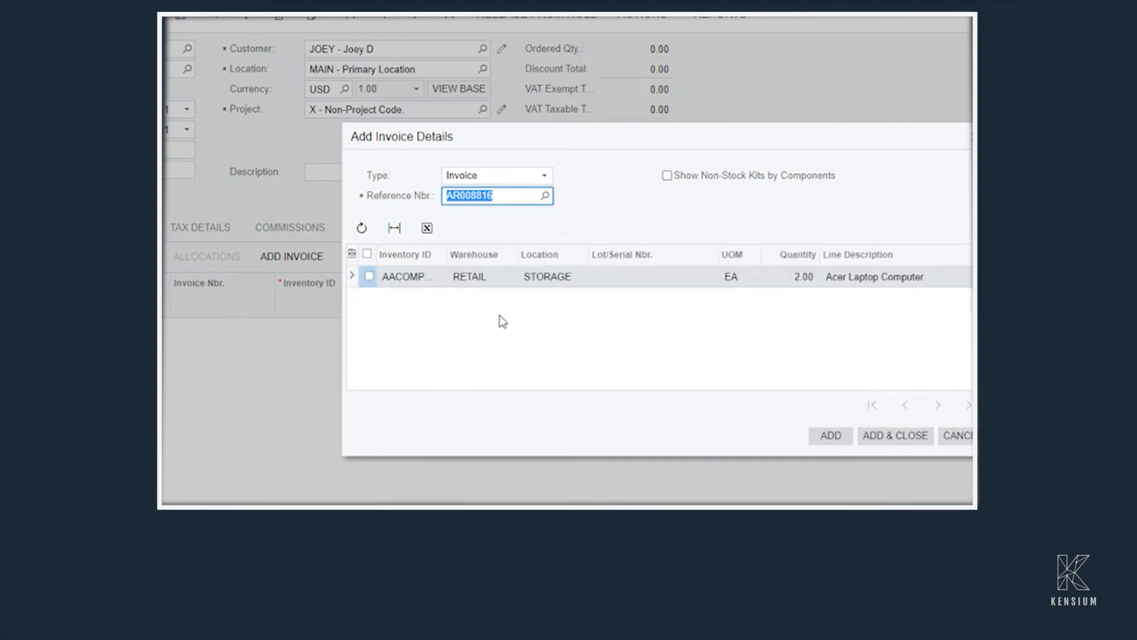
{"action": "left_click", "coordinate": [368, 276]}
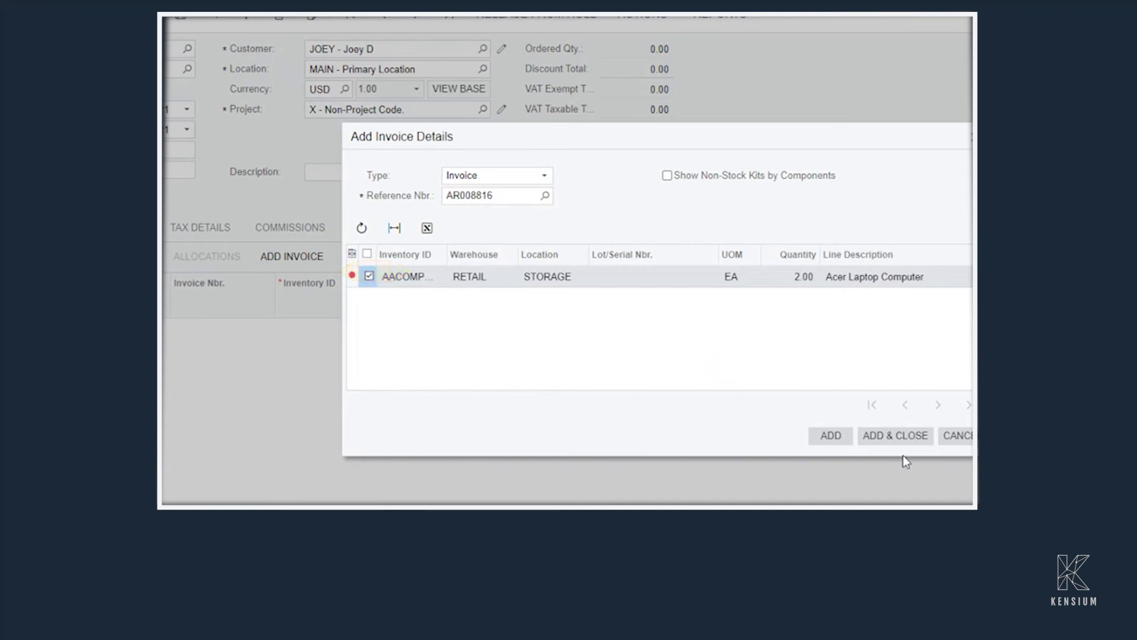
{"action": "left_click", "coordinate": [901, 435]}
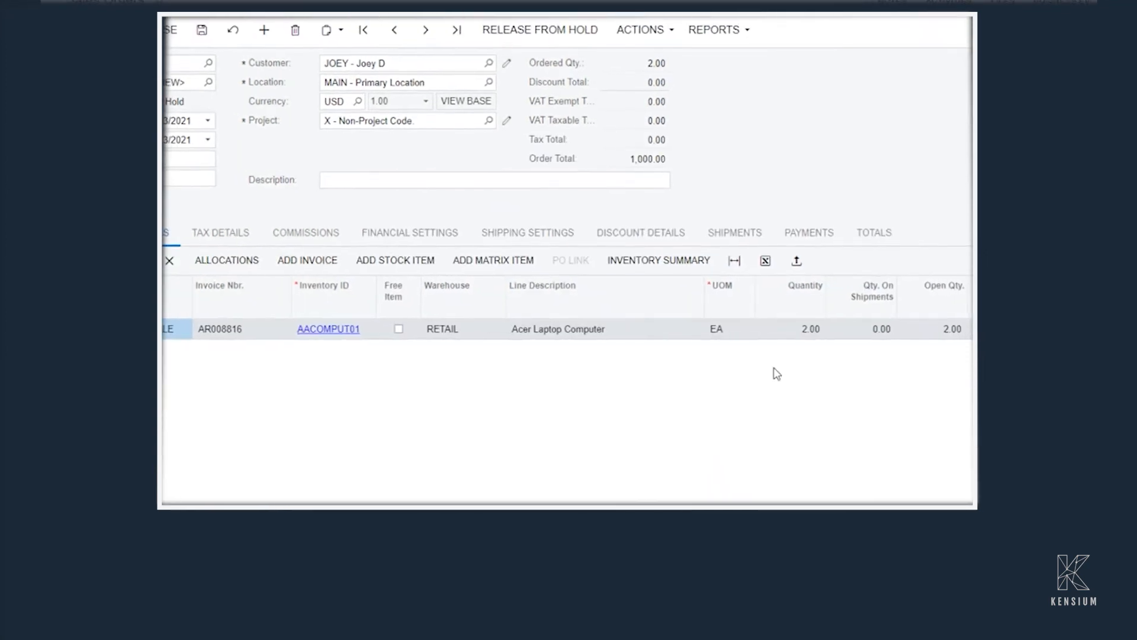
- Release the return order from hold and create its receipt, dated 5/13/2021 for the RETAIL warehouse
{"action": "left_click", "coordinate": [554, 48]}
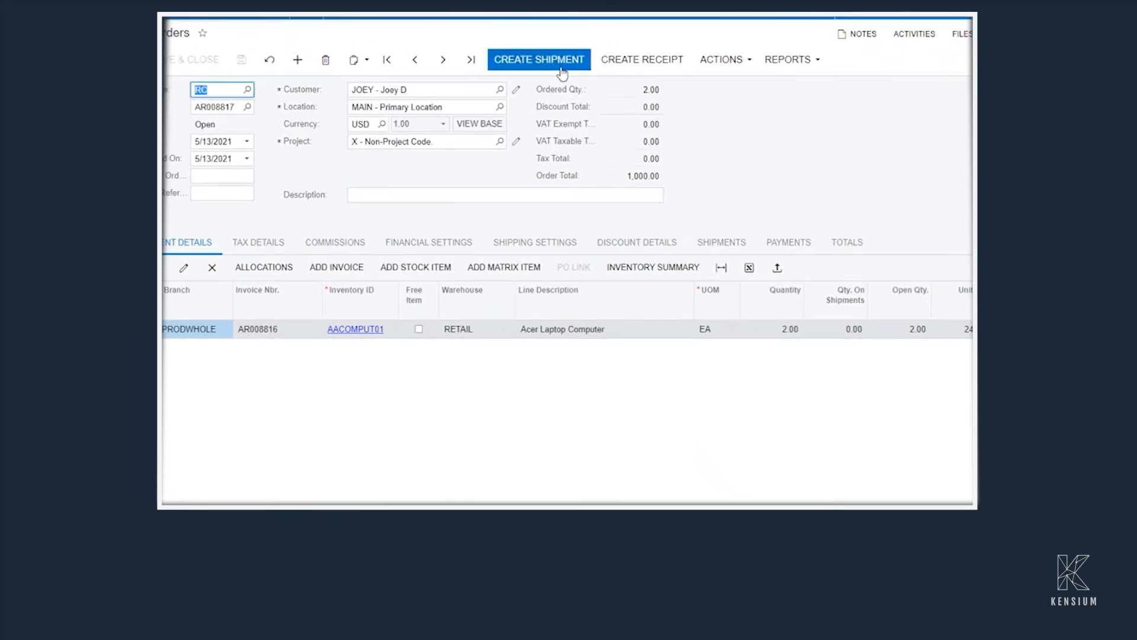
{"action": "left_click", "coordinate": [629, 62]}
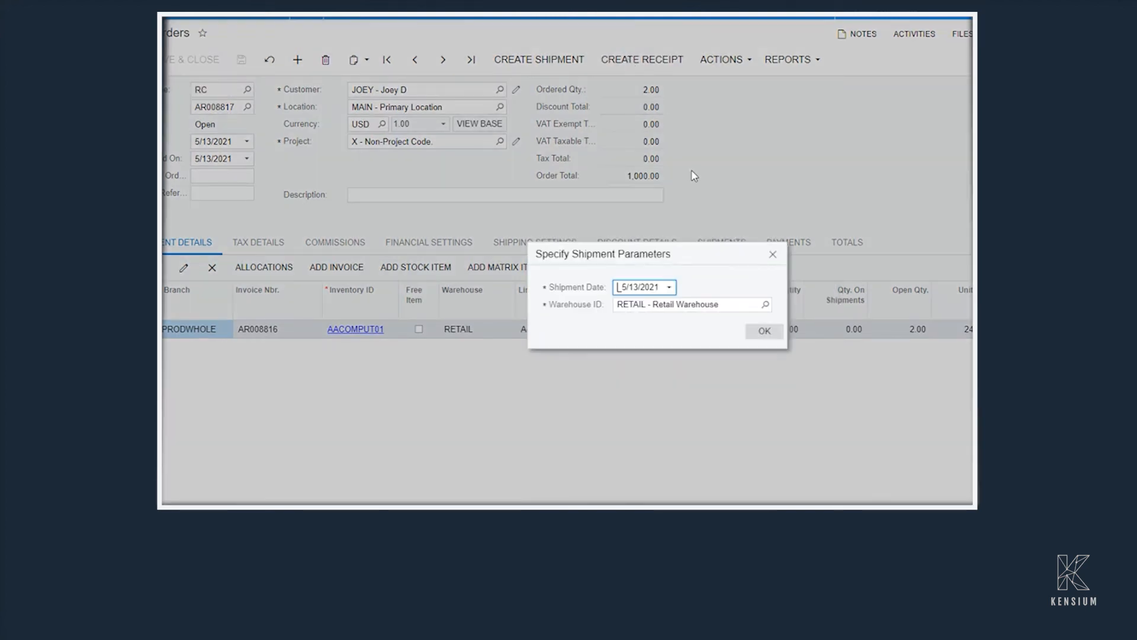
{"action": "left_click", "coordinate": [766, 333]}
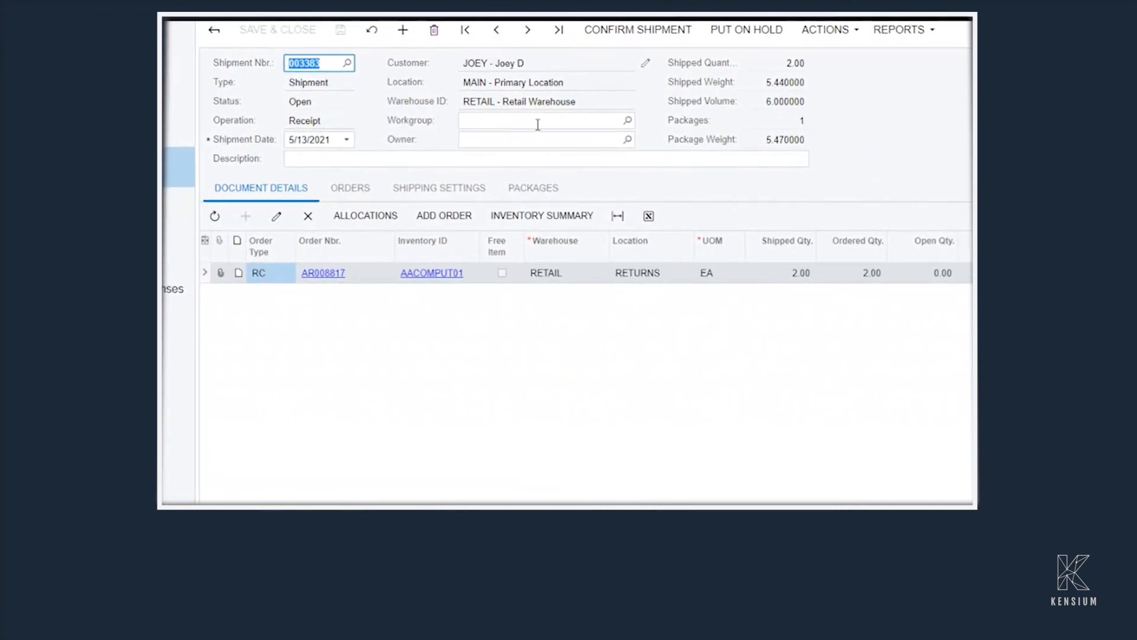
- Set Ship Via to LOCAL in the new SO order's shipping settings and save the order
{"action": "left_click", "coordinate": [456, 190]}
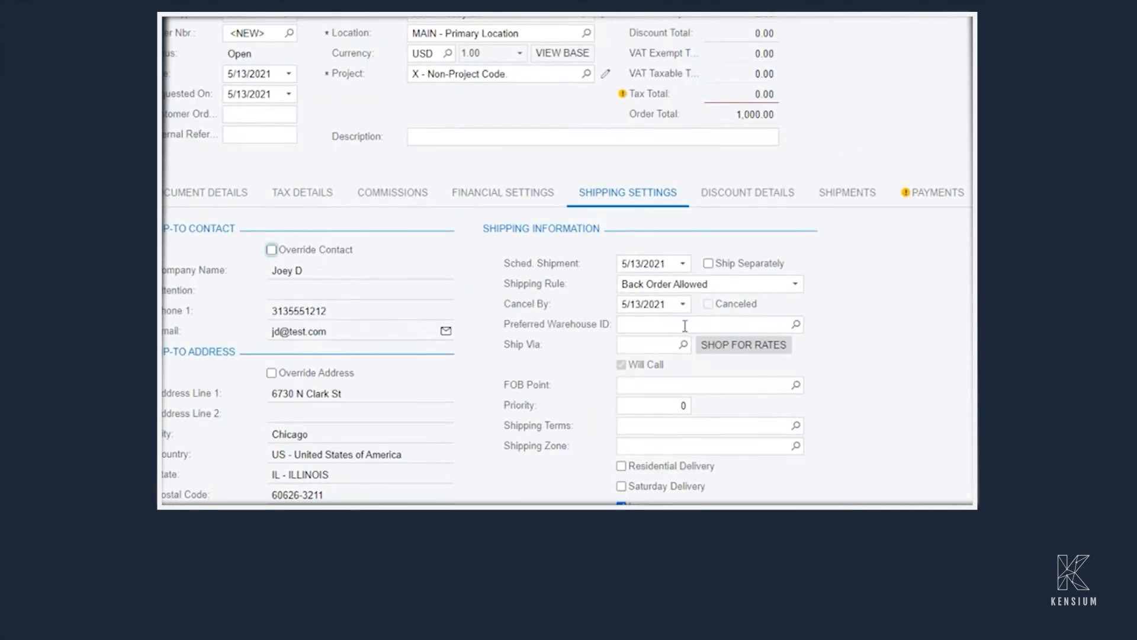
{"action": "left_click", "coordinate": [685, 343]}
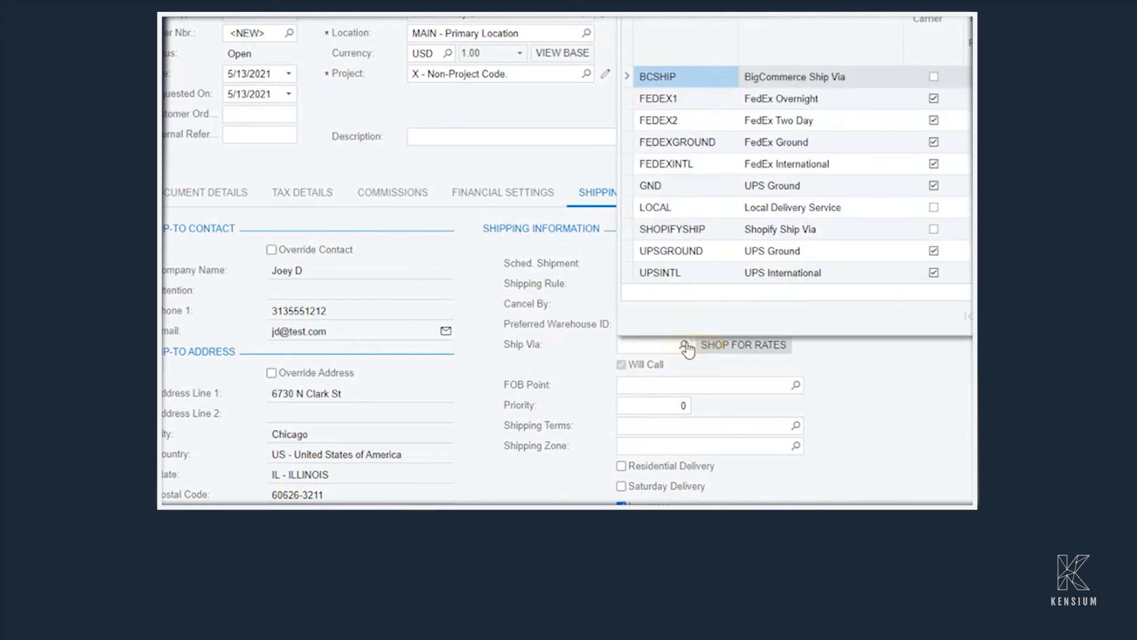
{"action": "left_click", "coordinate": [692, 207]}
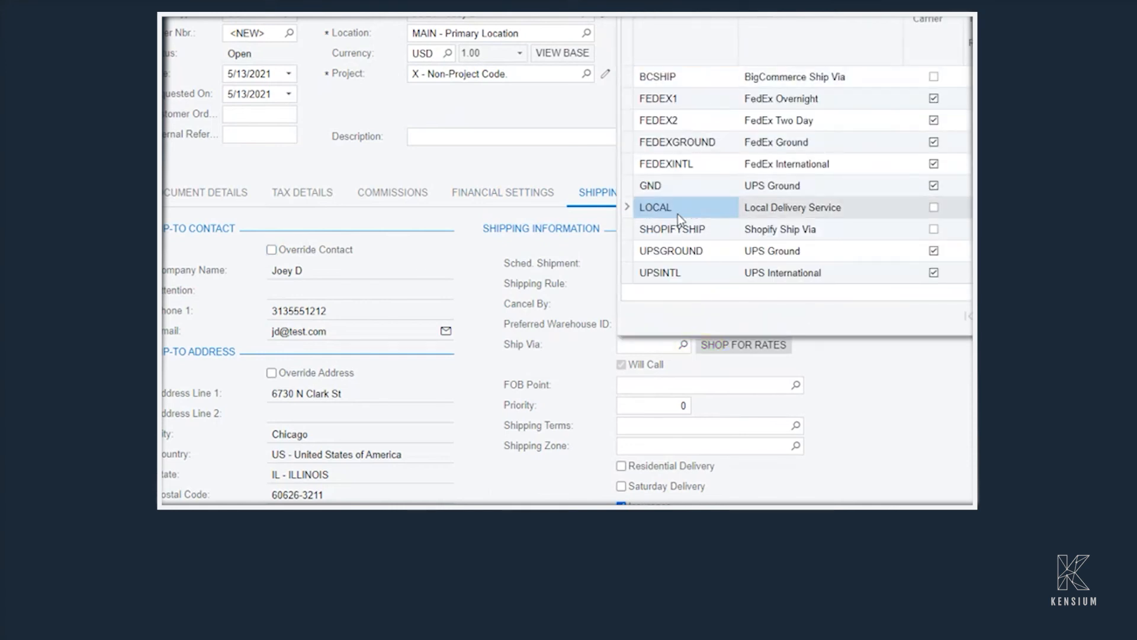
{"action": "double_click", "coordinate": [674, 214]}
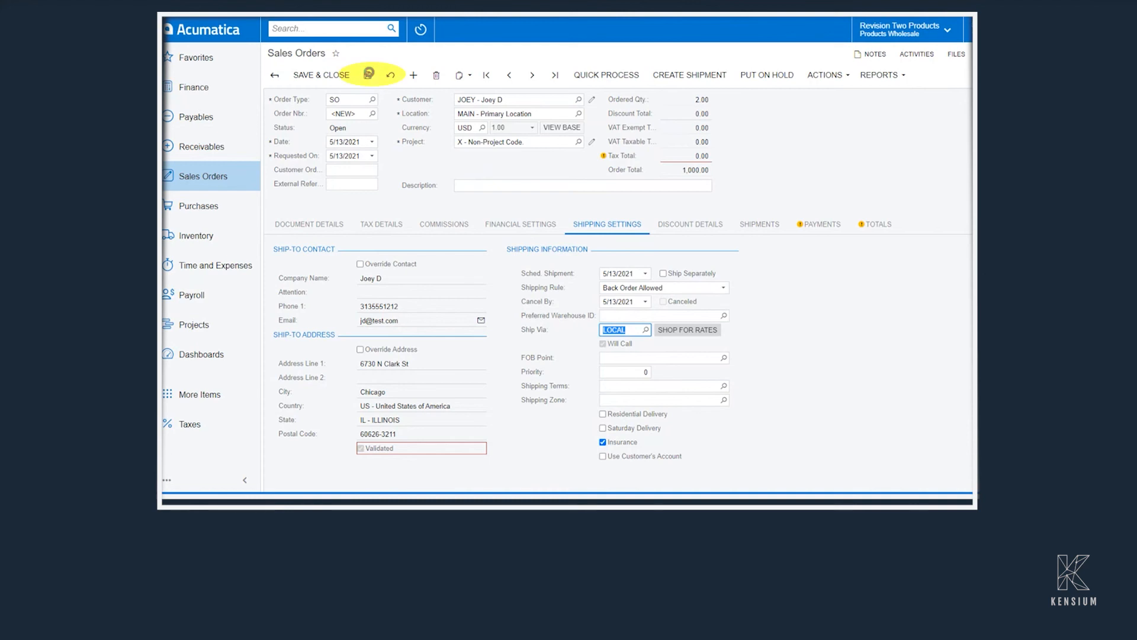
{"action": "left_click", "coordinate": [369, 72]}
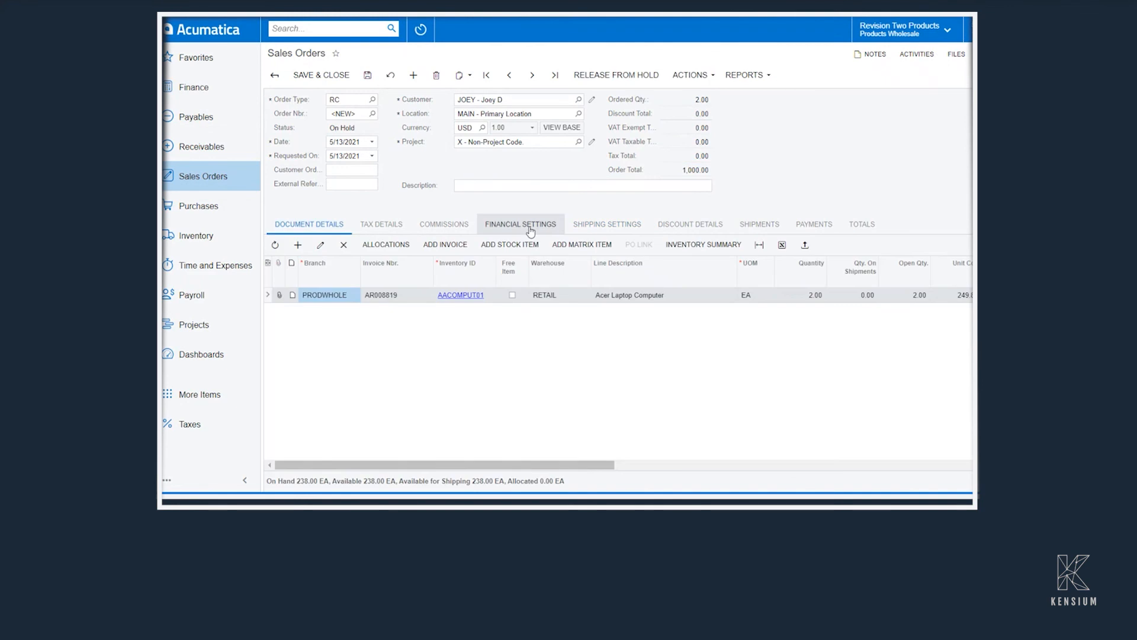
- Override the return order's tax zone in its financial settings and set the customer tax zone to TAXCLOUD
{"action": "left_click", "coordinate": [520, 224]}
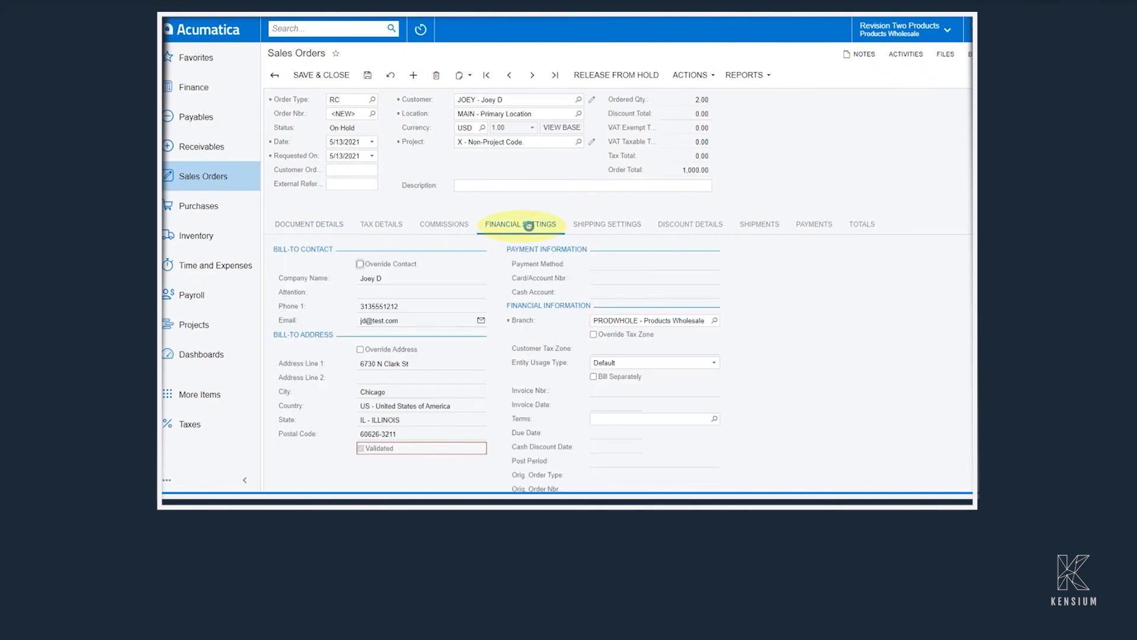
{"action": "left_click", "coordinate": [592, 335]}
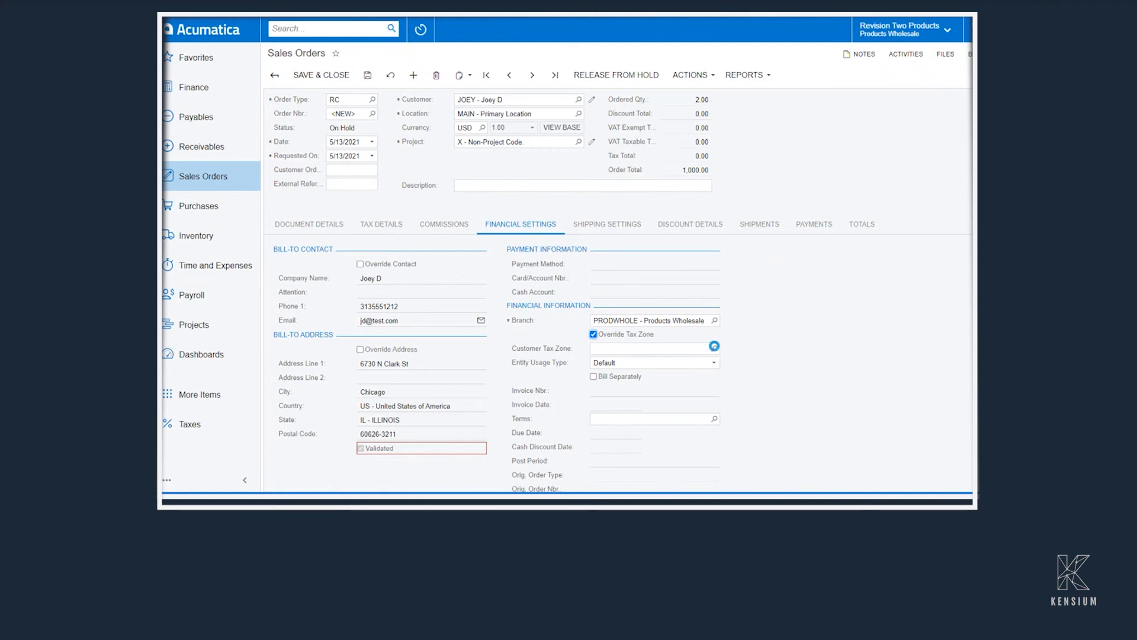
{"action": "left_click", "coordinate": [714, 346]}
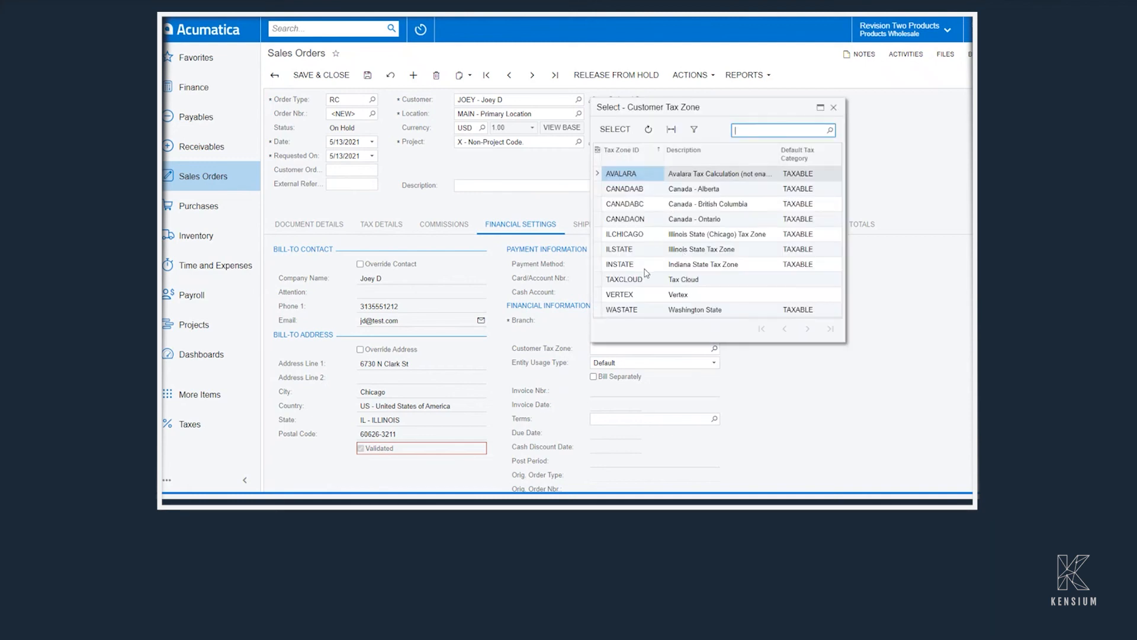
{"action": "left_click", "coordinate": [631, 281]}
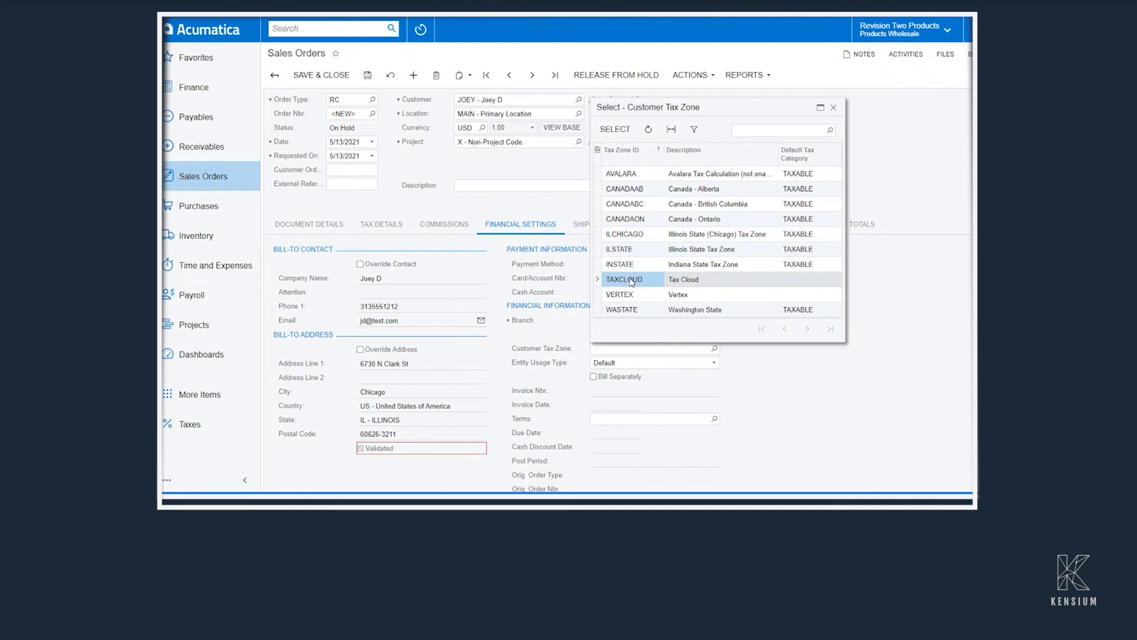
{"action": "double_click", "coordinate": [631, 280]}
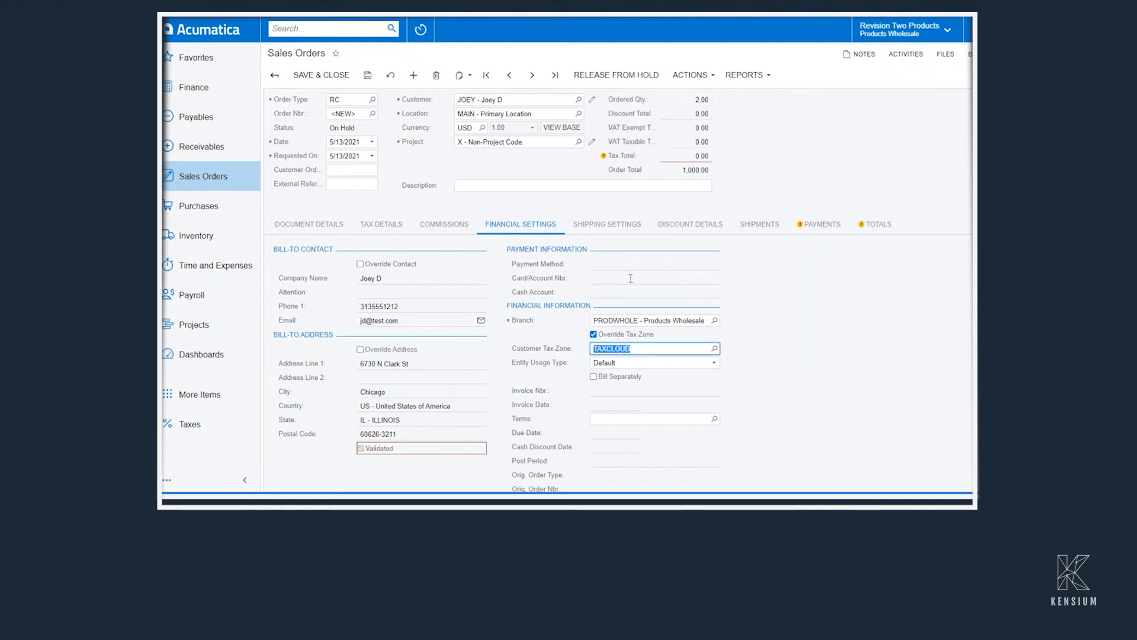
- Save the return order with Ship Via set to LOCAL in its shipping settings, and check its tax details
{"action": "left_click", "coordinate": [616, 225]}
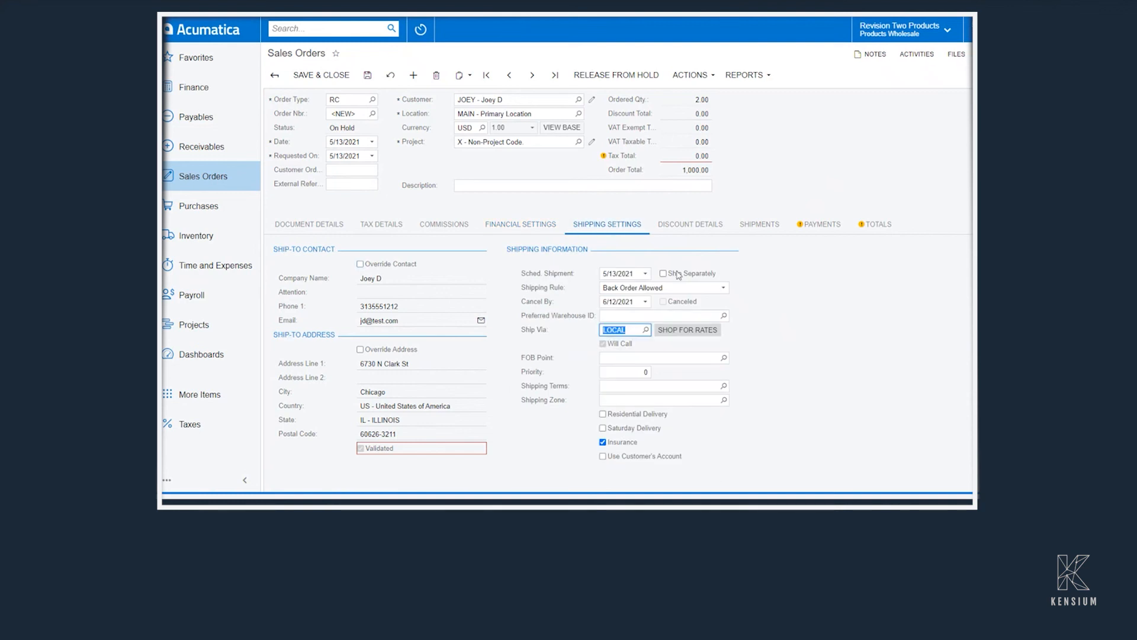
{"action": "left_click", "coordinate": [368, 75]}
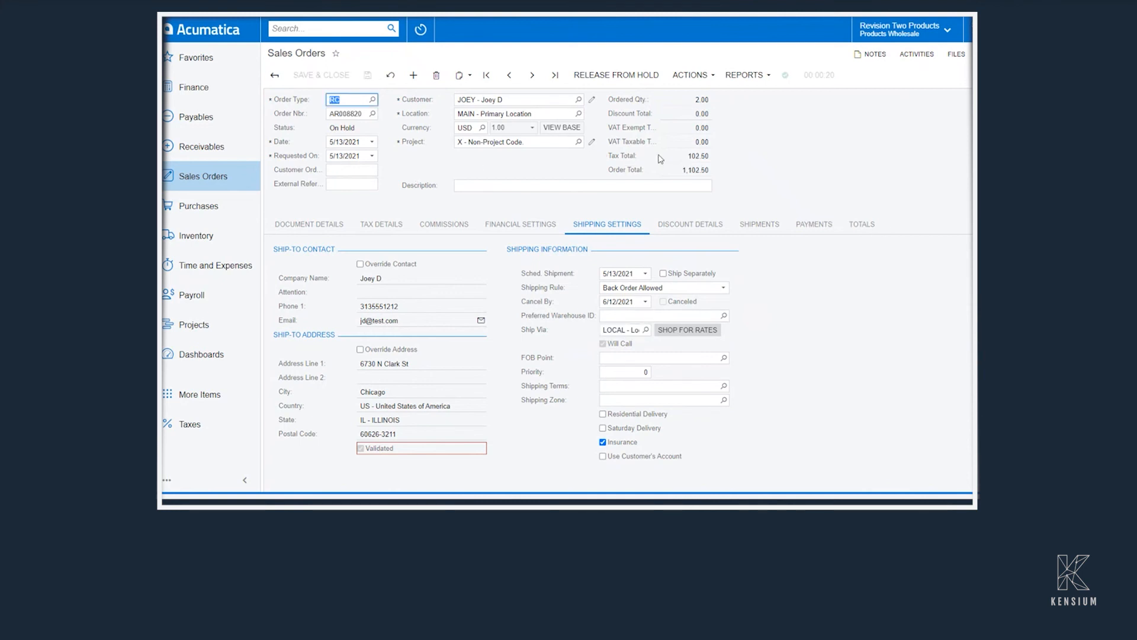
{"action": "left_click", "coordinate": [381, 224]}
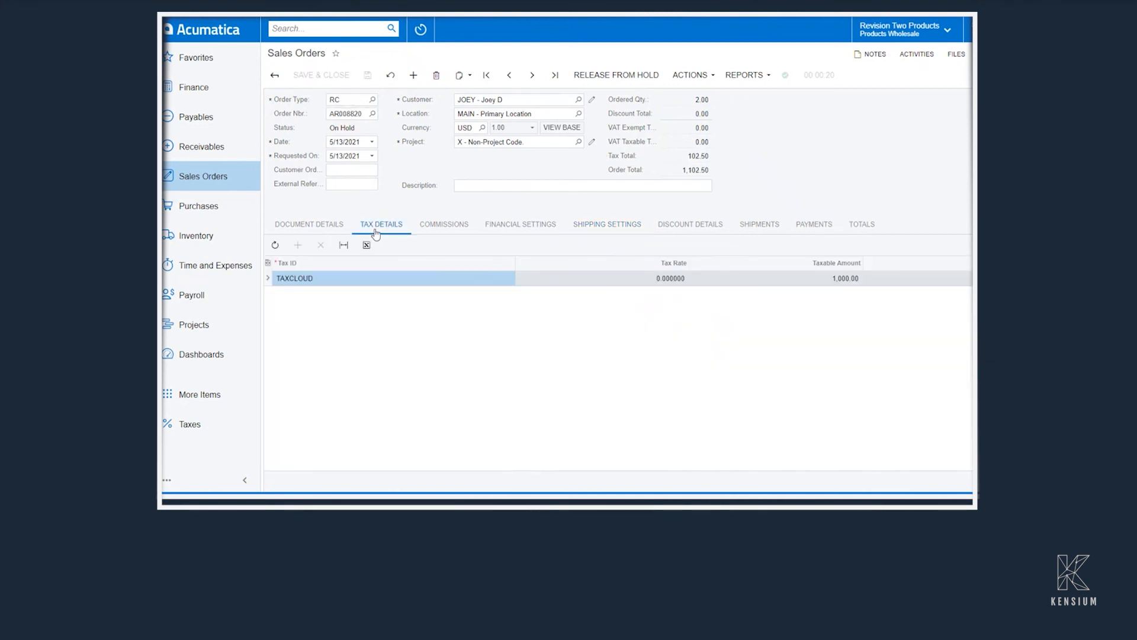
{"action": "left_click", "coordinate": [322, 225]}
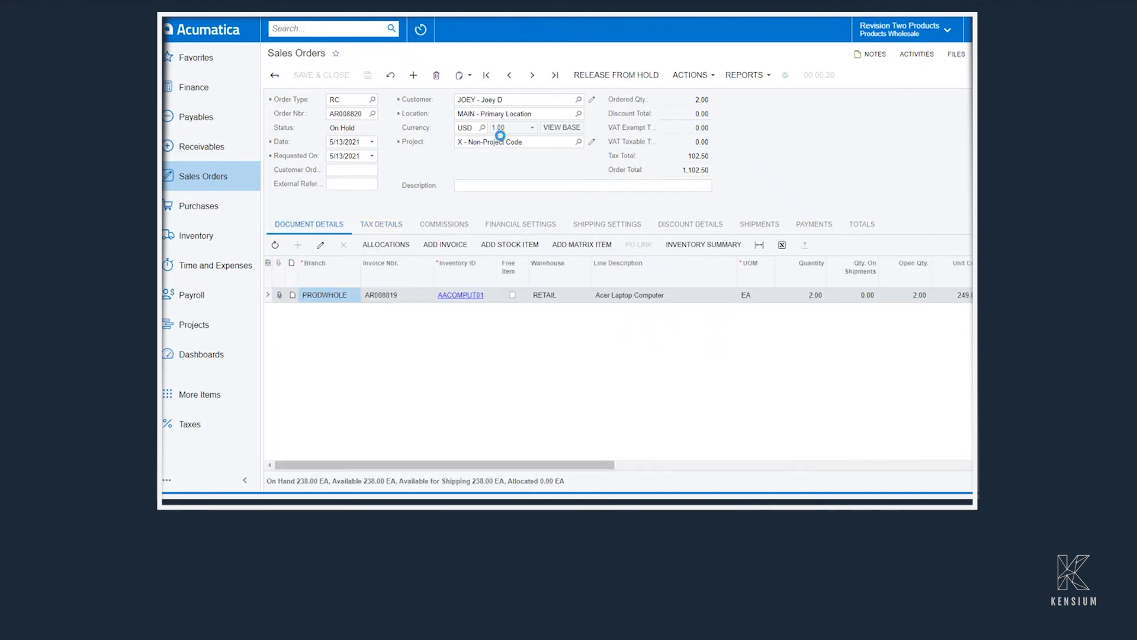
- Release the return order from hold and create its receipt, using shipment date 5/13/2021 and the RETAIL warehouse
{"action": "left_click", "coordinate": [623, 80]}
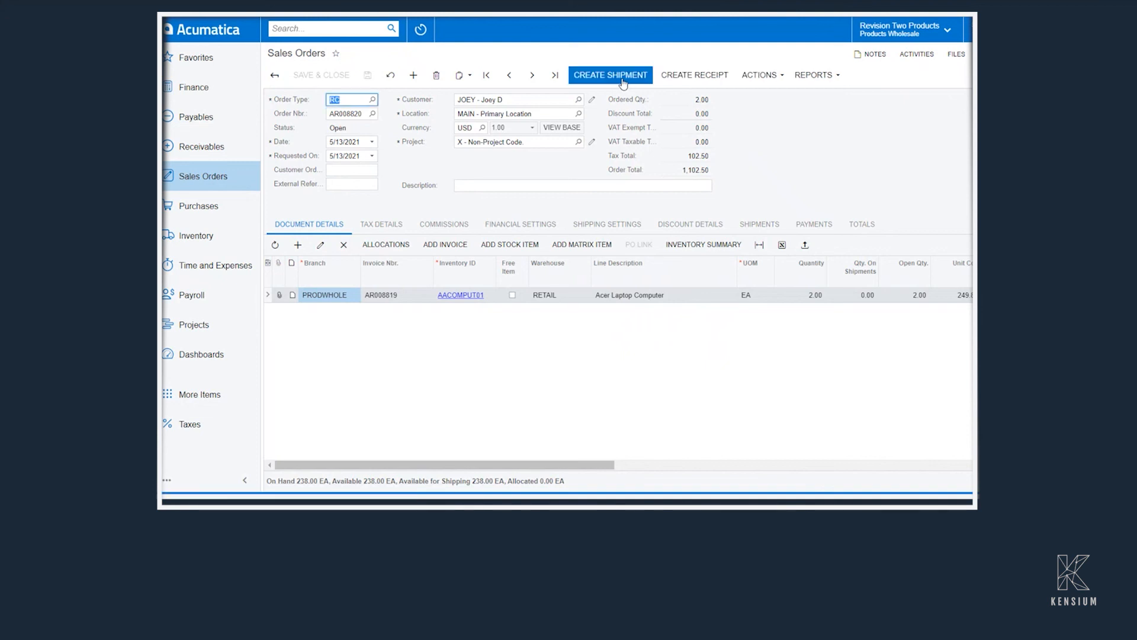
{"action": "left_click", "coordinate": [681, 83]}
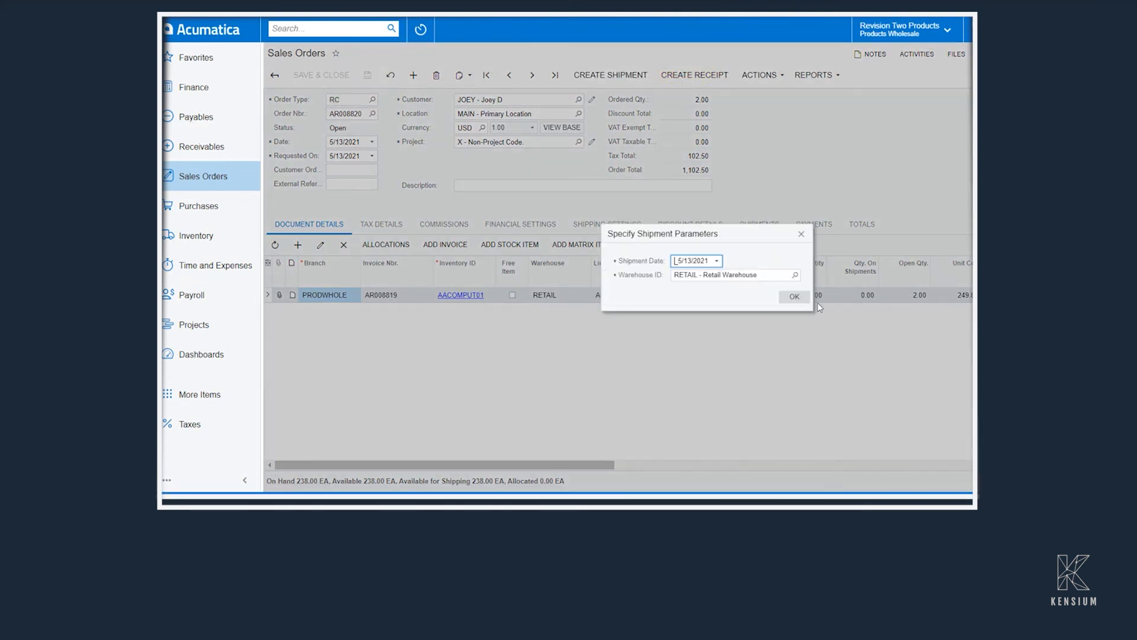
{"action": "left_click", "coordinate": [789, 295]}
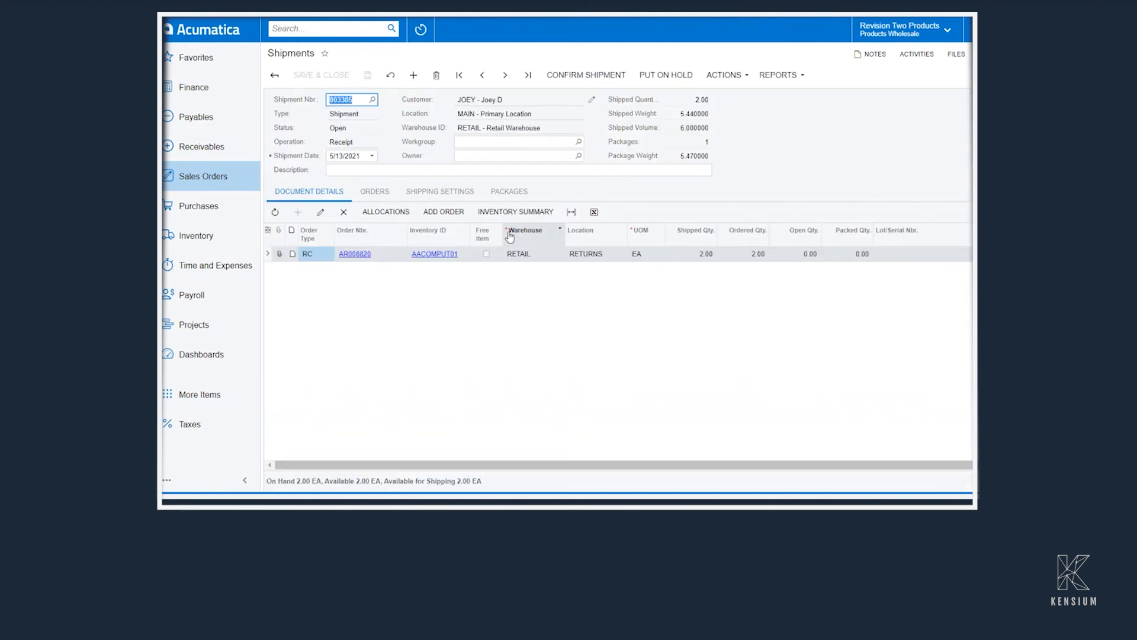
- Mark the MEDIUM package of the return receipt as confirmed and confirm the shipment
{"action": "left_click", "coordinate": [494, 193]}
{"action": "left_click", "coordinate": [320, 254]}
{"action": "left_click", "coordinate": [588, 75]}
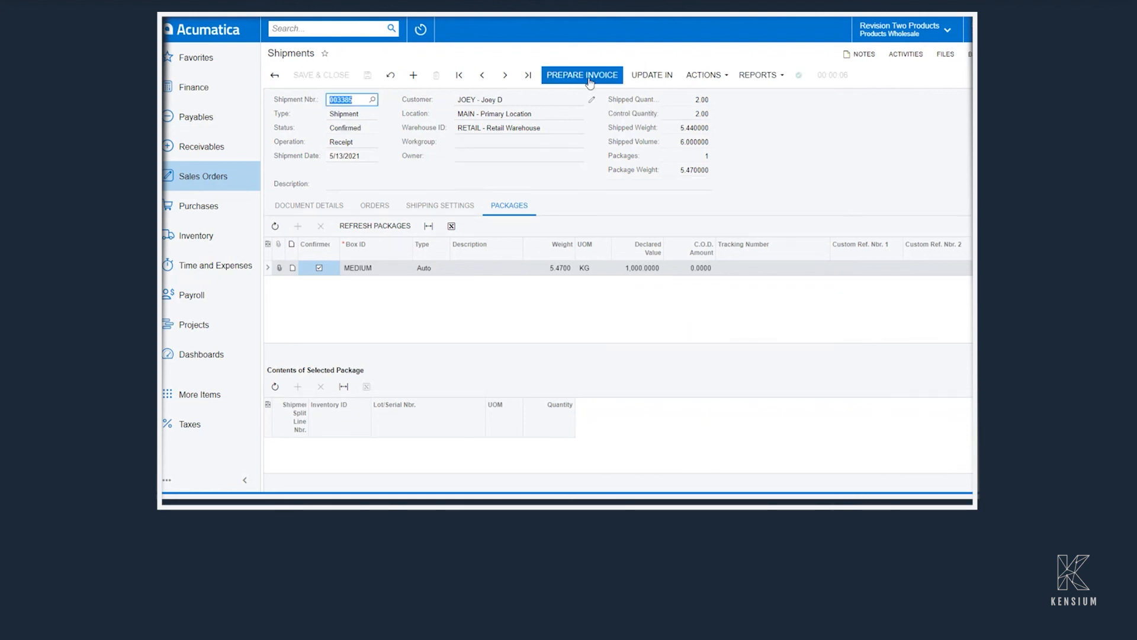
- Prepare the credit memo from the confirmed return shipment and release it
{"action": "left_click", "coordinate": [589, 77]}
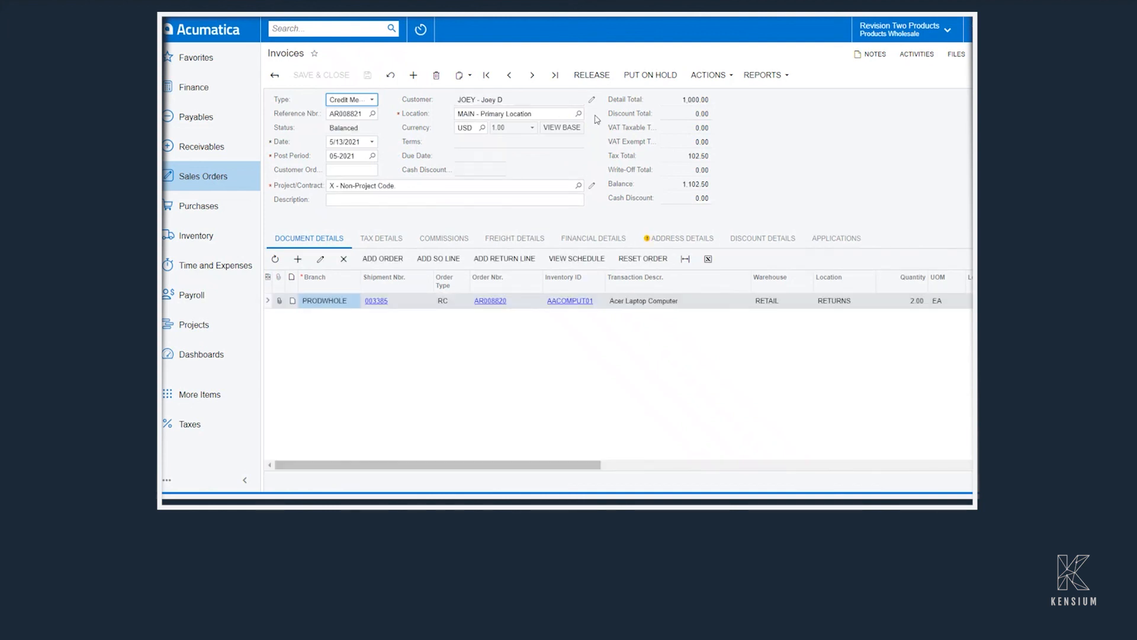
{"action": "left_click", "coordinate": [594, 77]}
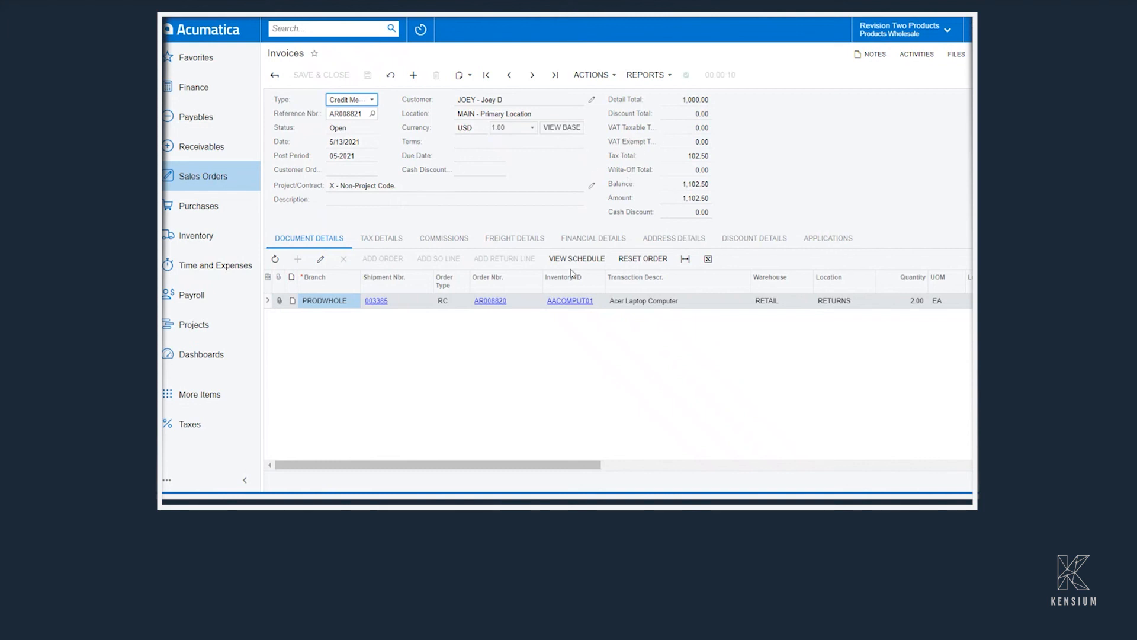
- Switch to TaxCloud, open the returned invoice's transaction, and examine its item lines, tax jurisdictions and API history
{"action": "mouse_move", "coordinate": [488, 504]}
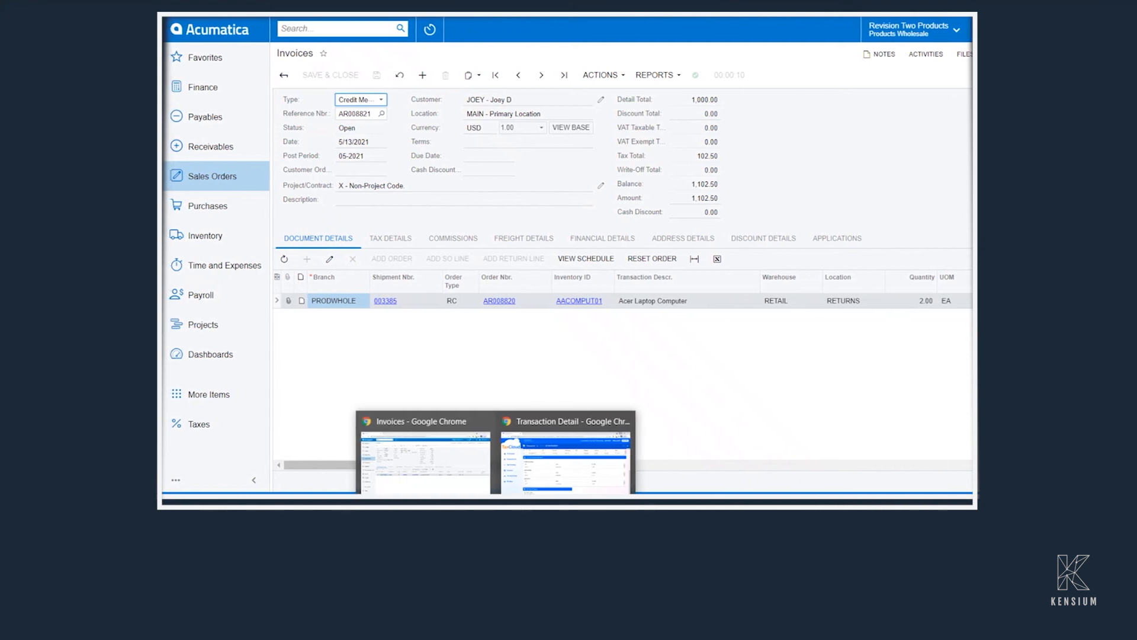
{"action": "left_click", "coordinate": [541, 465]}
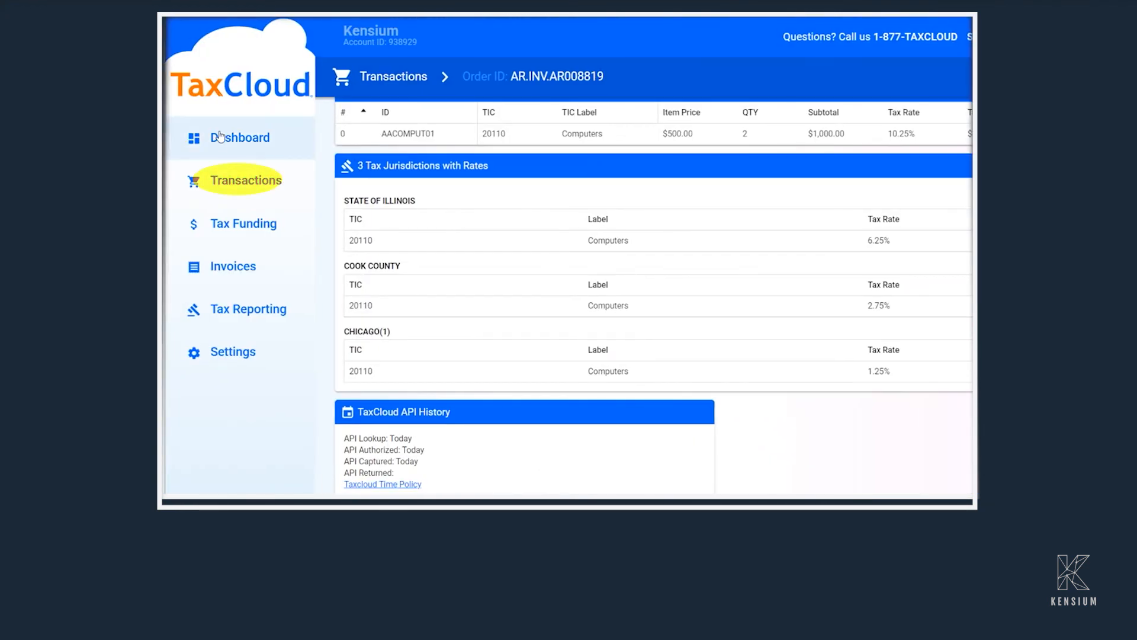
{"action": "left_click", "coordinate": [224, 184]}
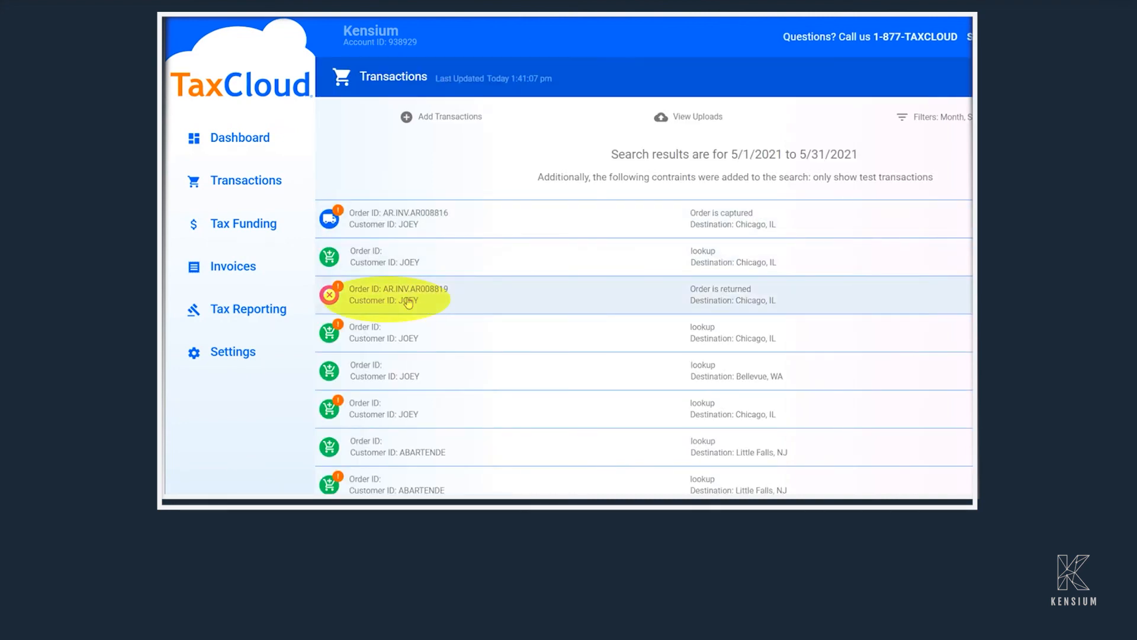
{"action": "left_click", "coordinate": [450, 300]}
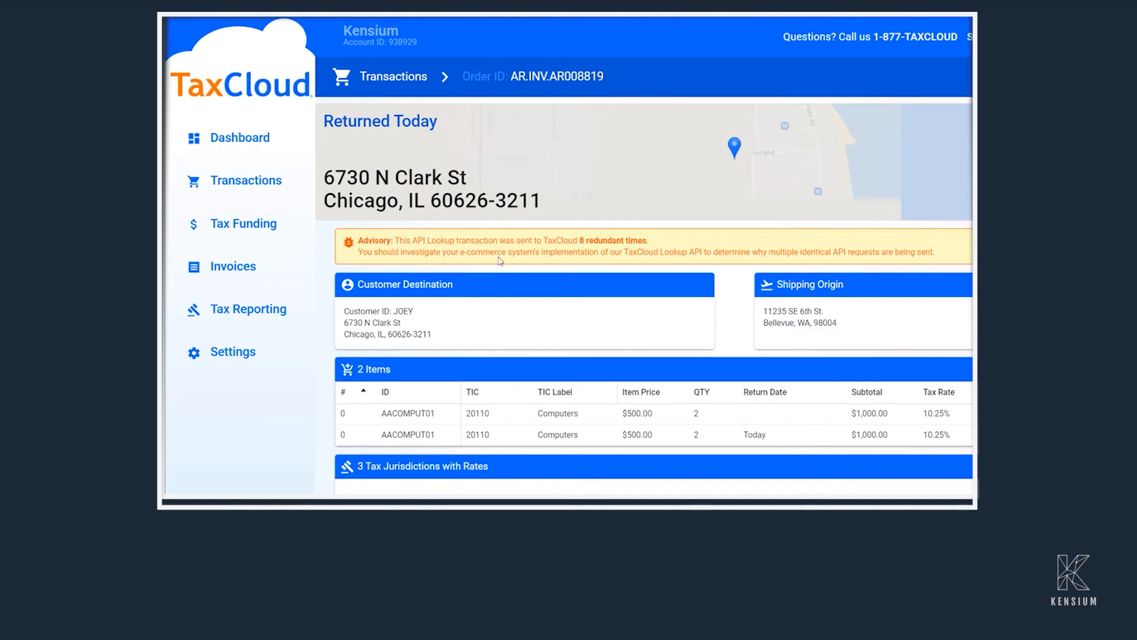
{"action": "scroll", "coordinate": [655, 382], "scroll_direction": "down", "scroll_amount": 3}
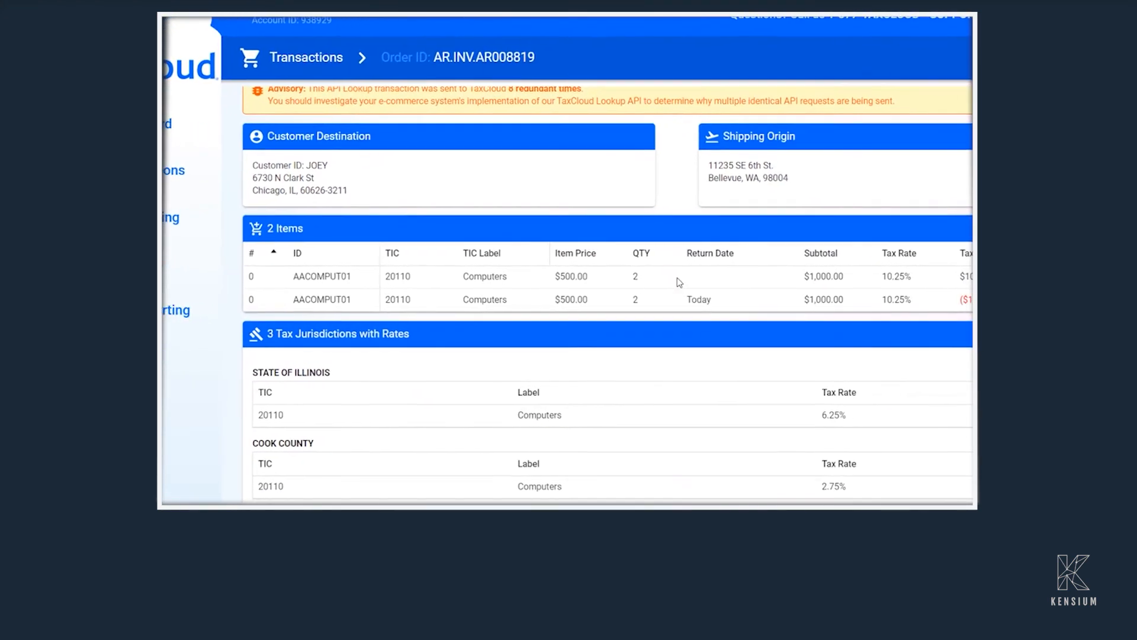
{"action": "scroll", "coordinate": [649, 304], "scroll_direction": "down", "scroll_amount": 1}
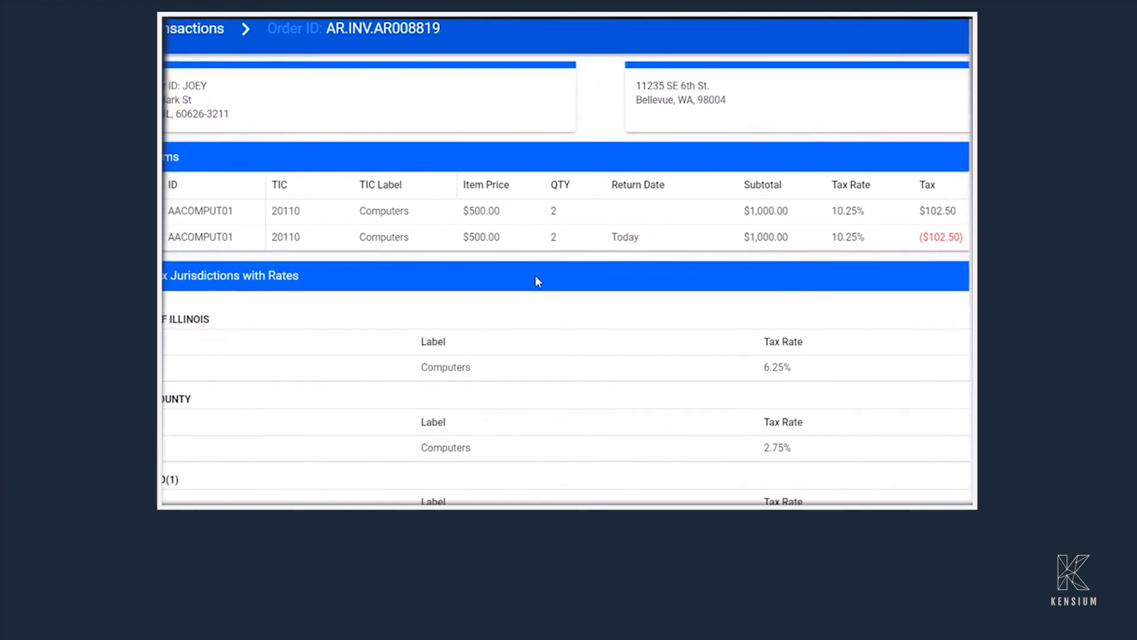
{"action": "scroll", "coordinate": [537, 278], "scroll_direction": "down", "scroll_amount": 3}
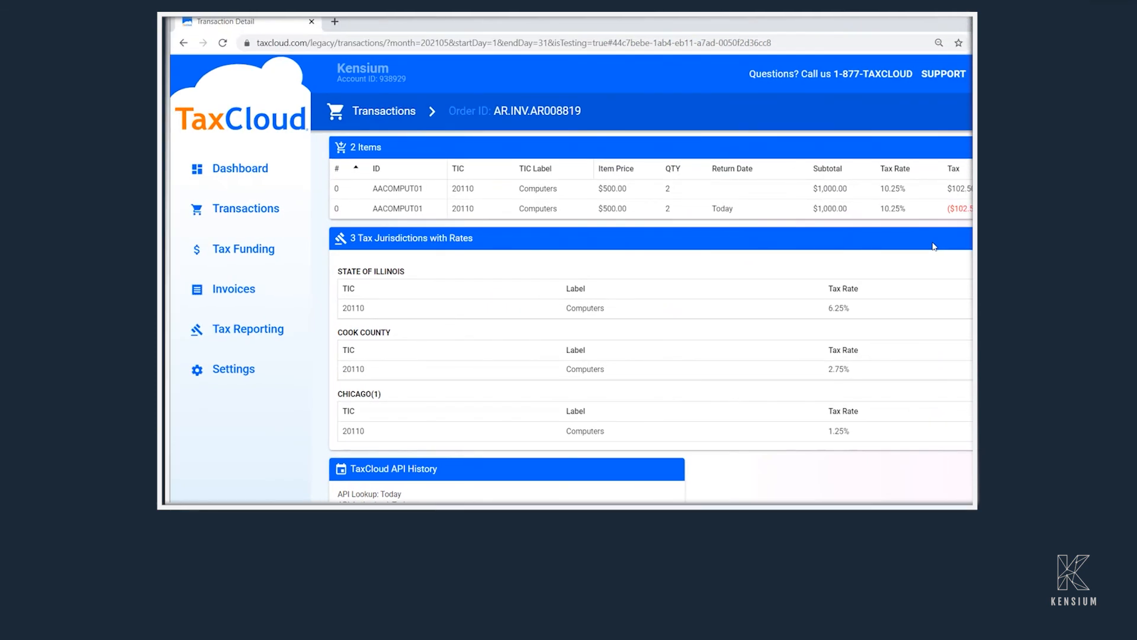
{"action": "scroll", "coordinate": [557, 489], "scroll_direction": "down", "scroll_amount": 1}
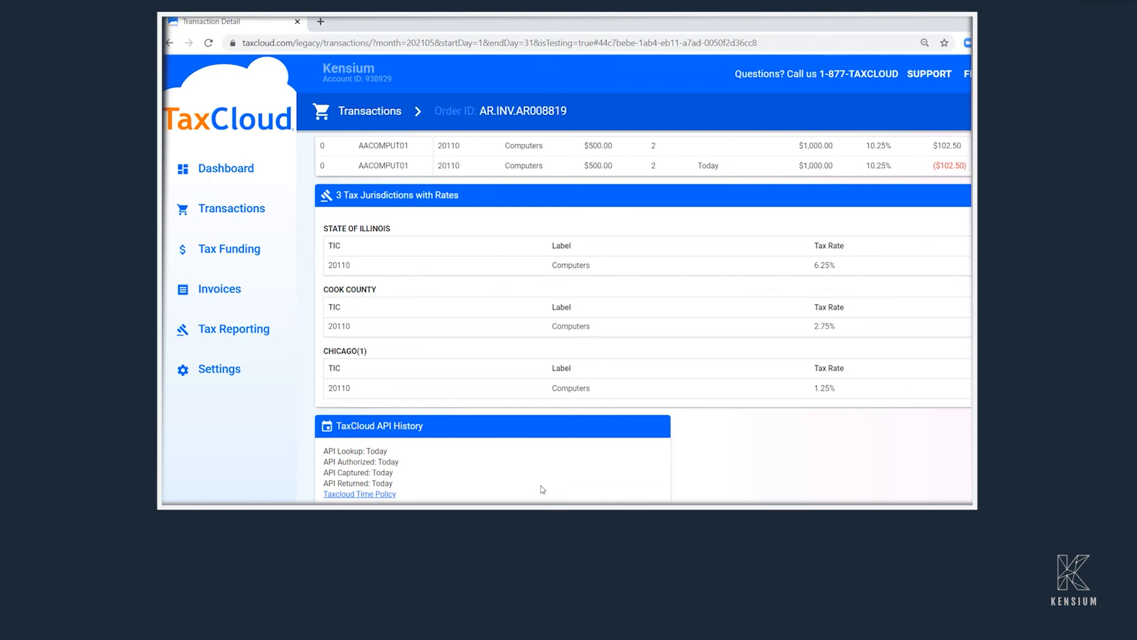